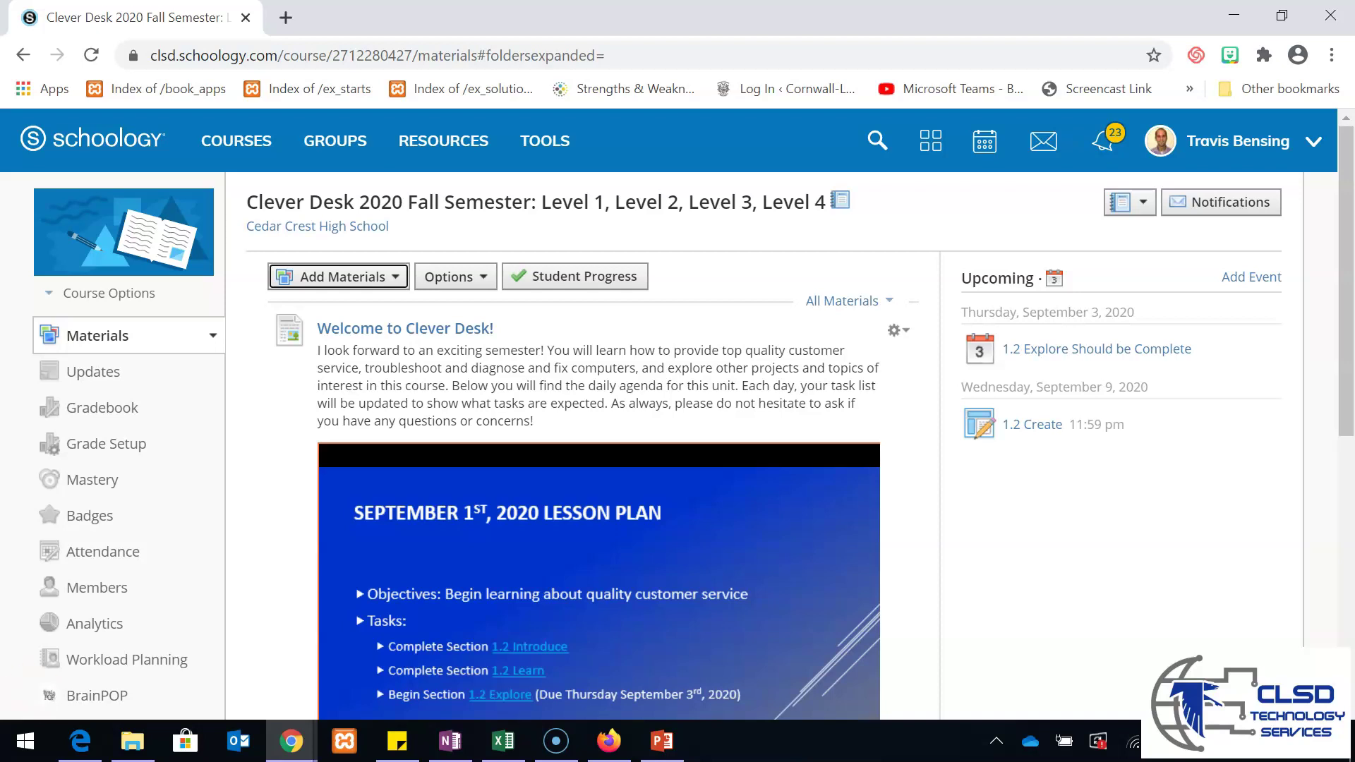
Step: Start a new assignment at the top of the course materials, above the welcome page
{"action": "left_click", "coordinate": [368, 283]}
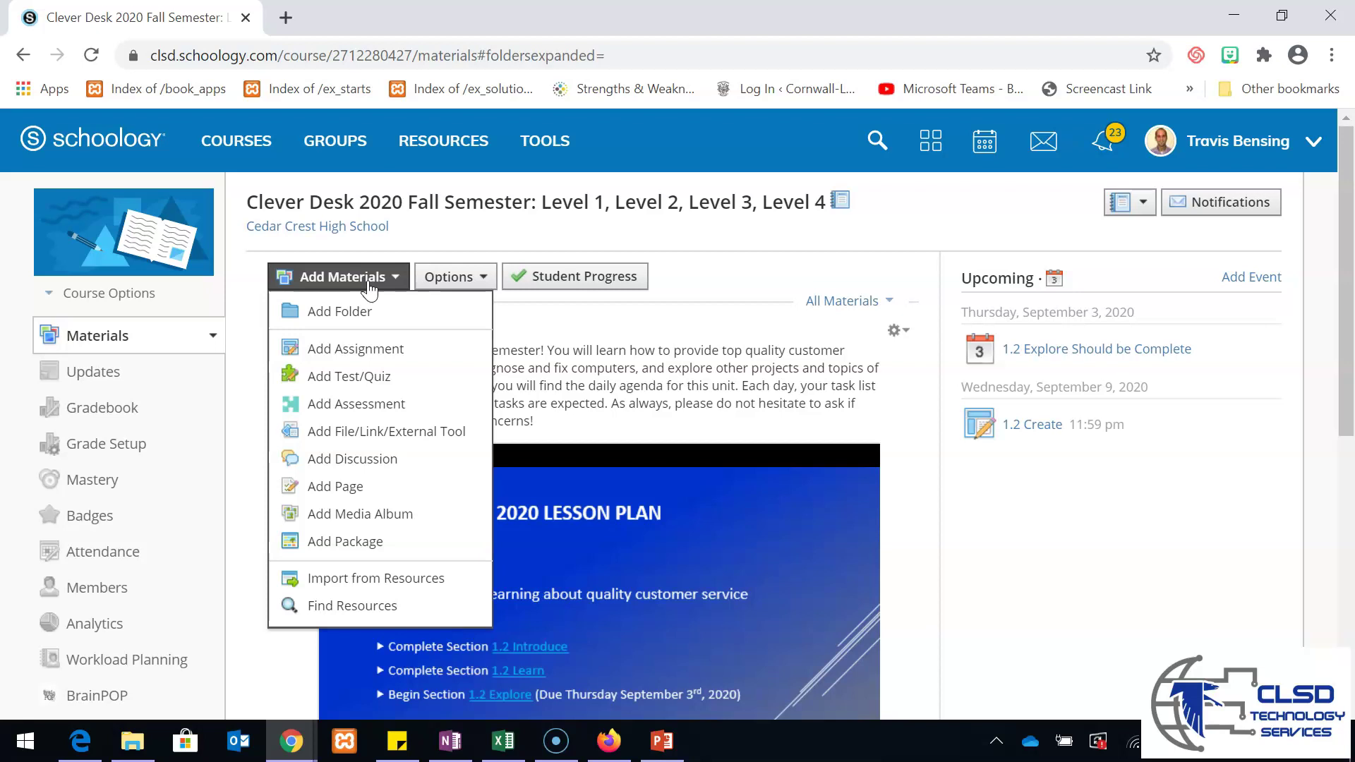
{"action": "left_click", "coordinate": [369, 284]}
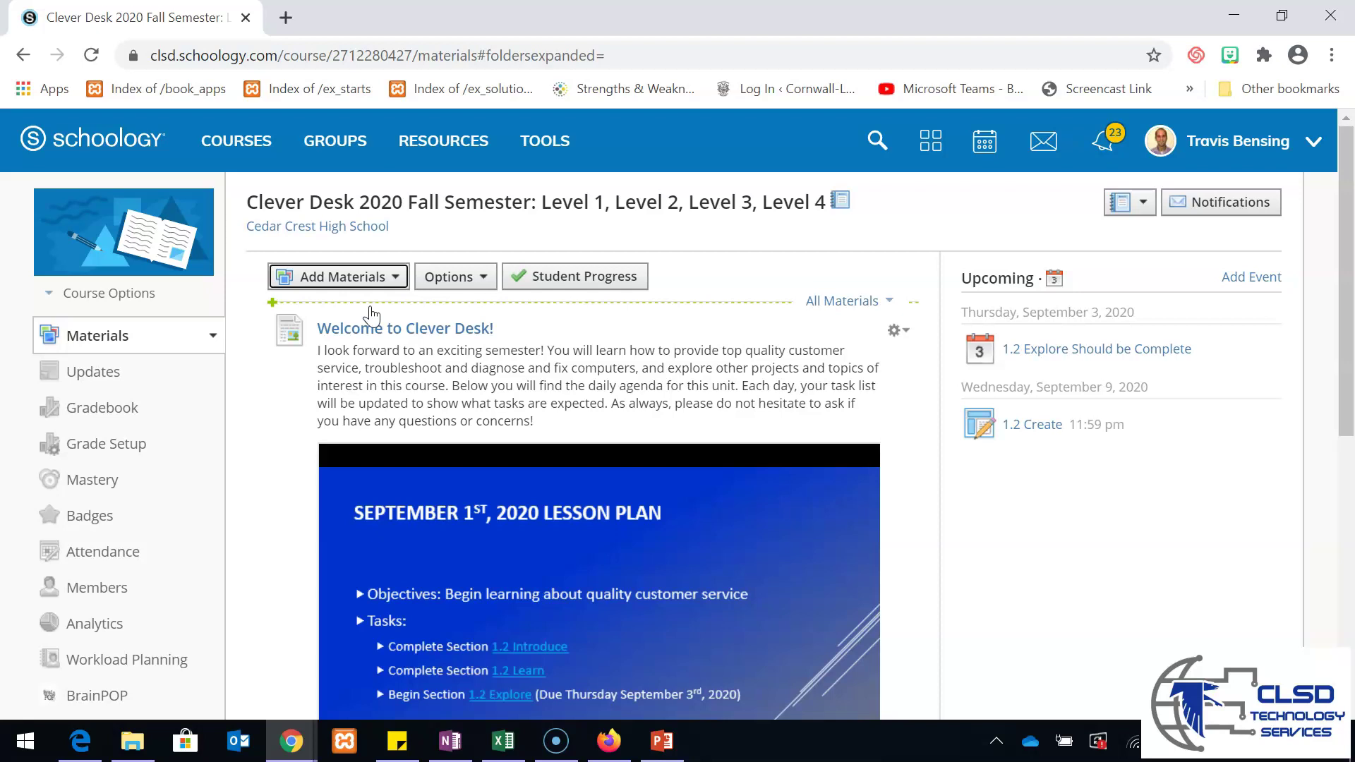
{"action": "left_click", "coordinate": [368, 309]}
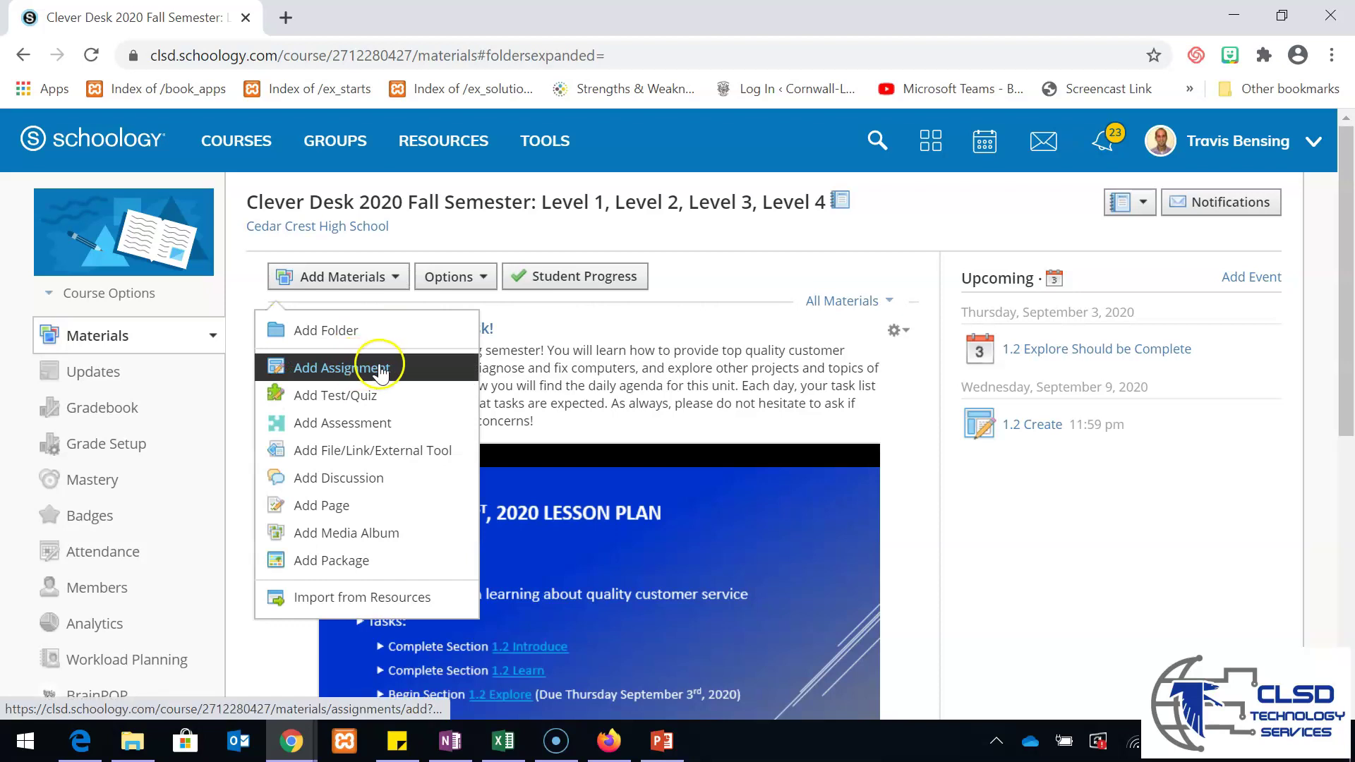
{"action": "left_click", "coordinate": [346, 374]}
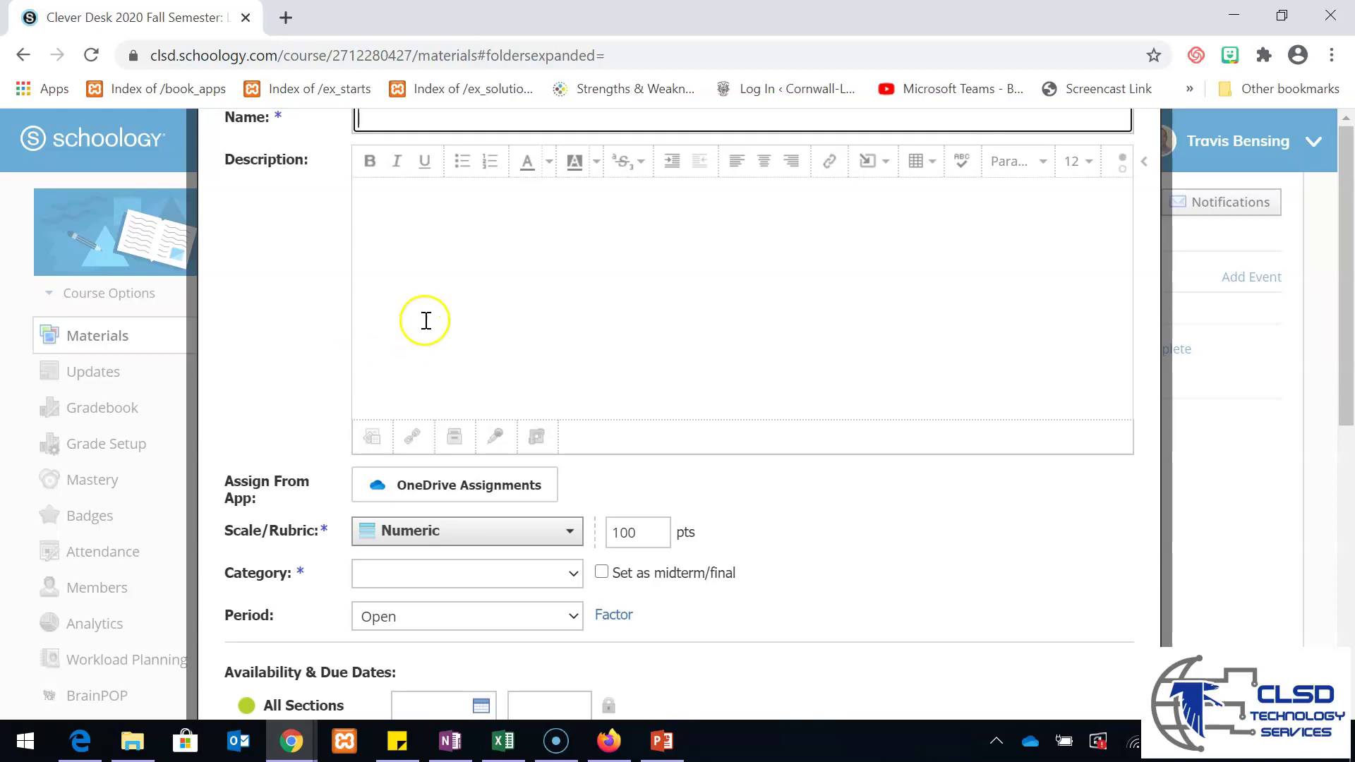
Step: Name the assignment "OneDrive Sample Assignment" and enter the description "Complete this worksheet."
{"action": "left_click", "coordinate": [375, 123]}
{"action": "left_click", "coordinate": [375, 123]}
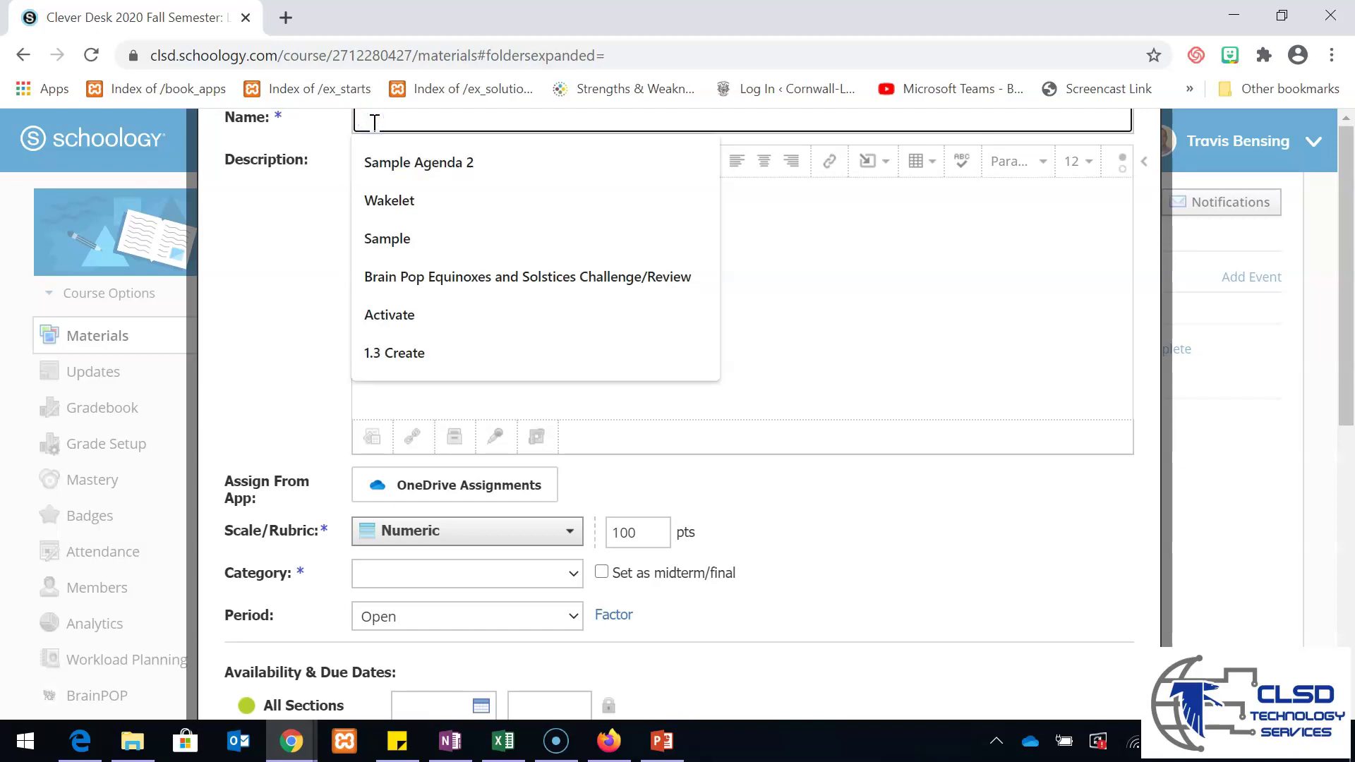
{"action": "type", "text": "OneDri"}
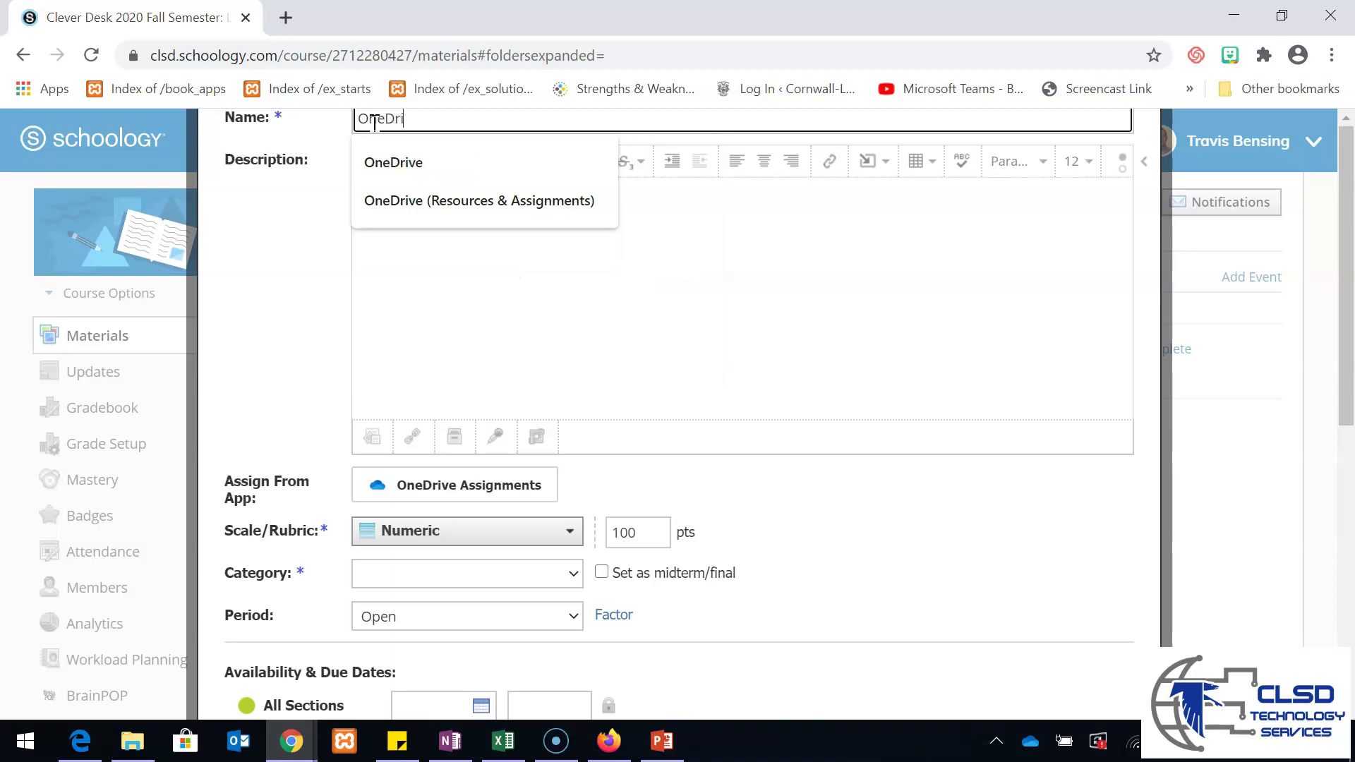
{"action": "type", "text": "ve Sample"}
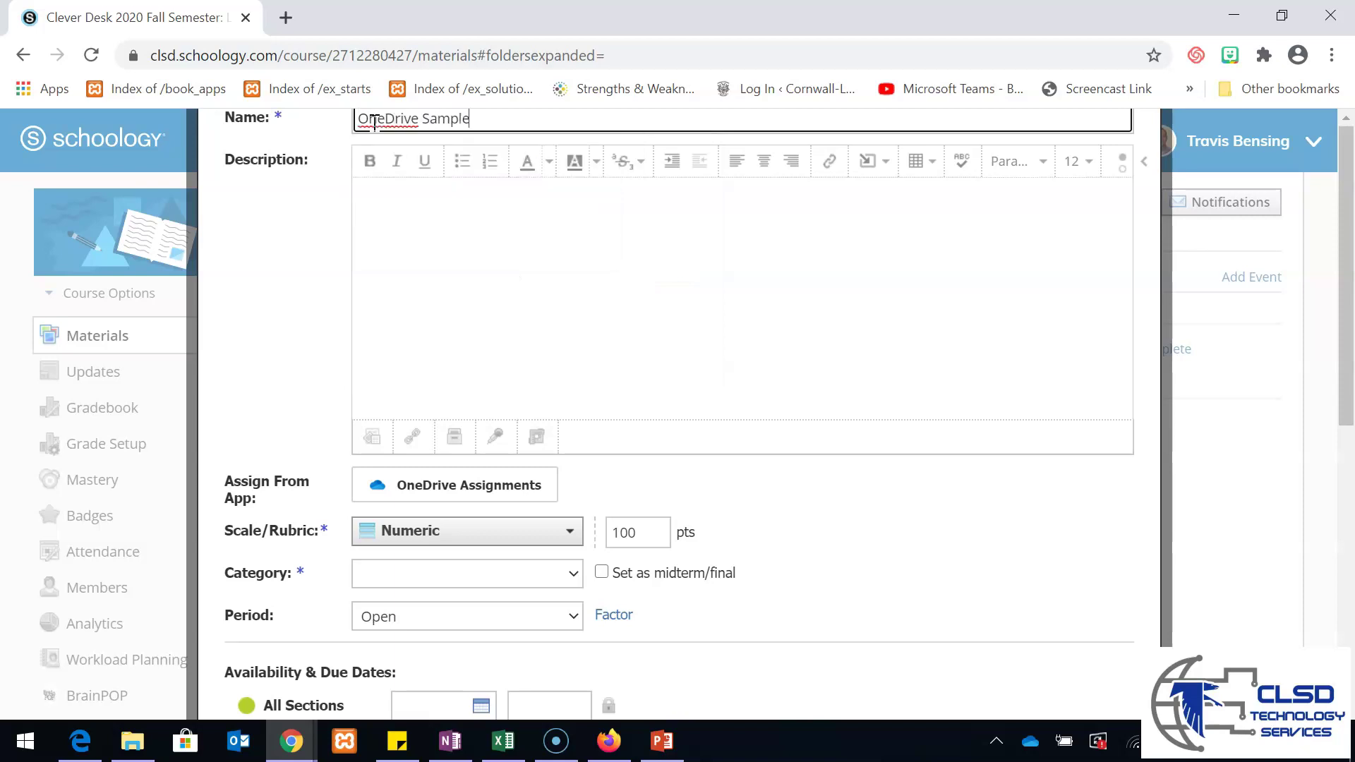
{"action": "type", "text": " Assignment"}
{"action": "left_click", "coordinate": [429, 220]}
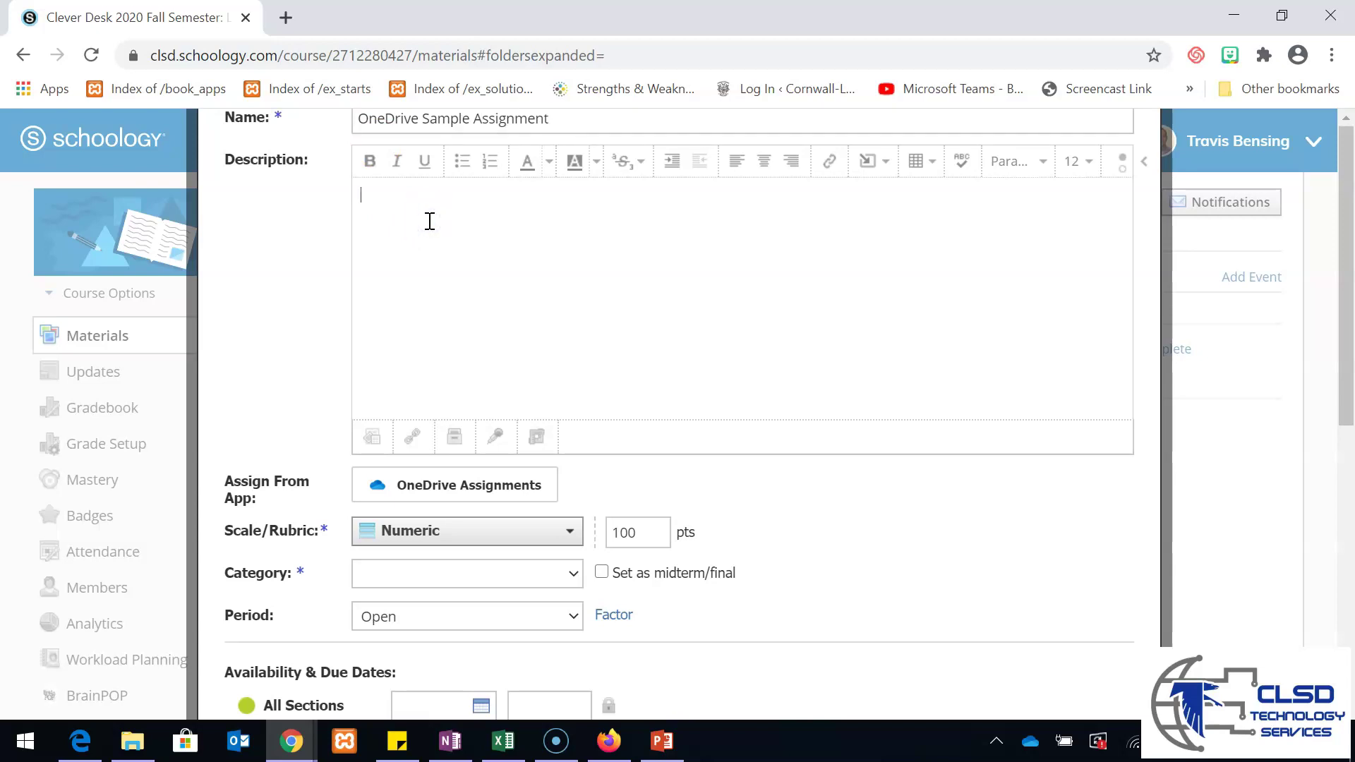
{"action": "type", "text": "Complete this worksheet."}
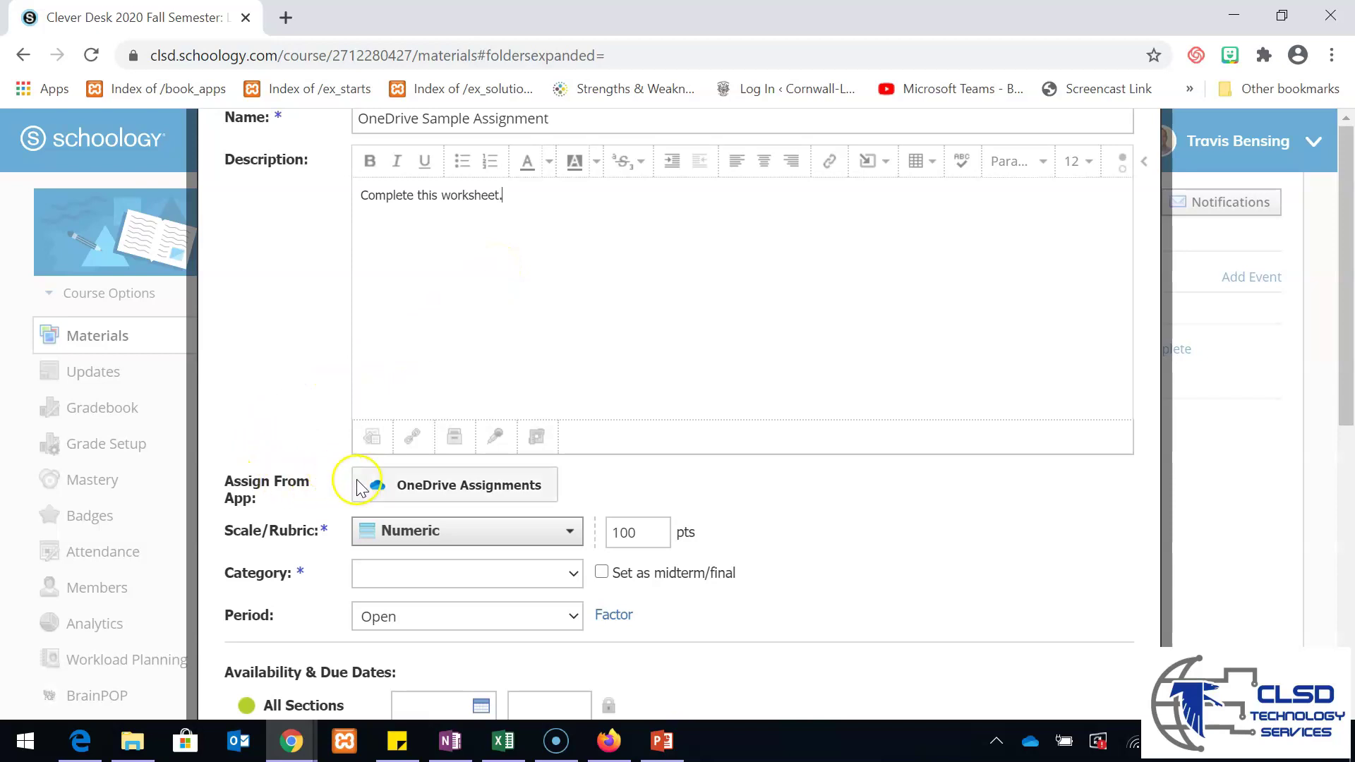
Step: Attach the 2016 Office 365 Action Plan Word document from OneDrive Assignments to the assignment
{"action": "left_click", "coordinate": [485, 496]}
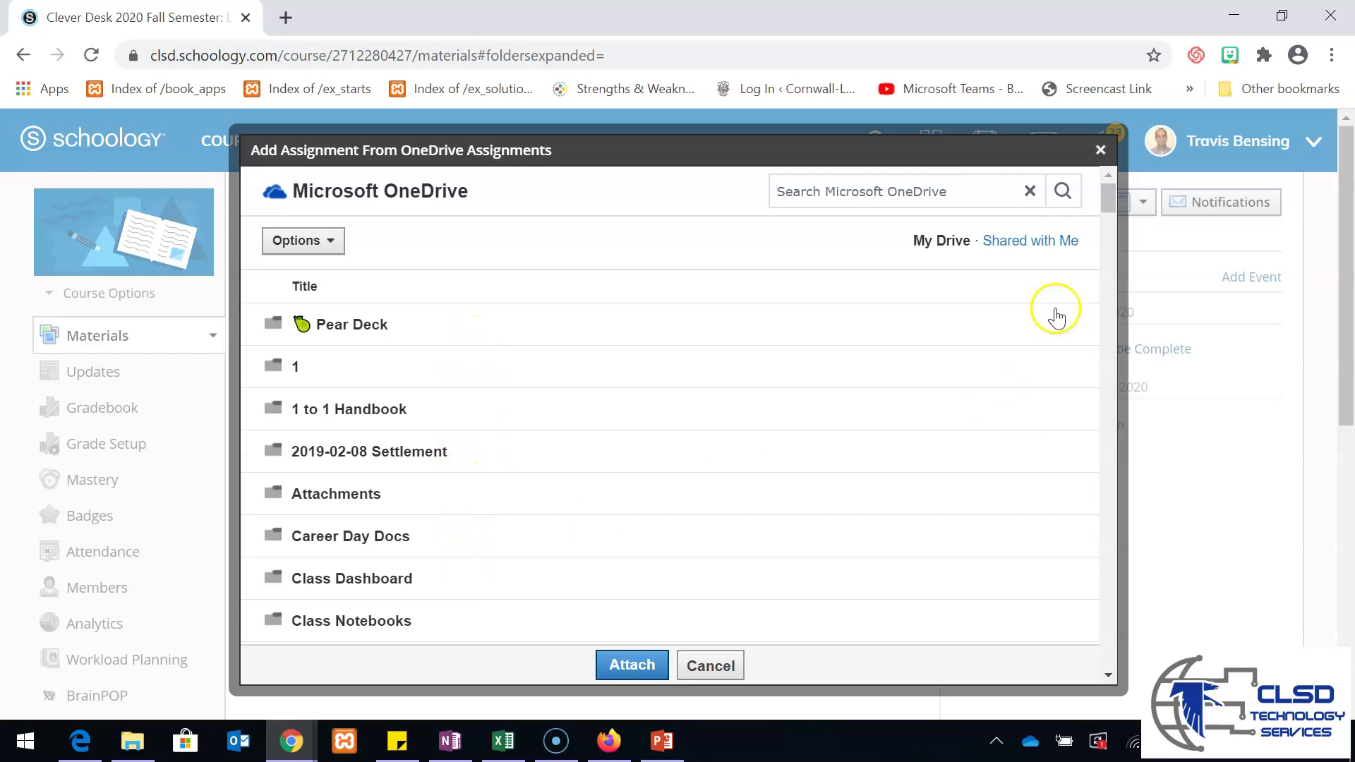
{"action": "mouse_move", "coordinate": [1108, 197]}
{"action": "left_mouse_down"}
{"action": "mouse_move", "coordinate": [1111, 295]}
{"action": "mouse_move", "coordinate": [1111, 191]}
{"action": "left_mouse_up"}
{"action": "left_click", "coordinate": [302, 381]}
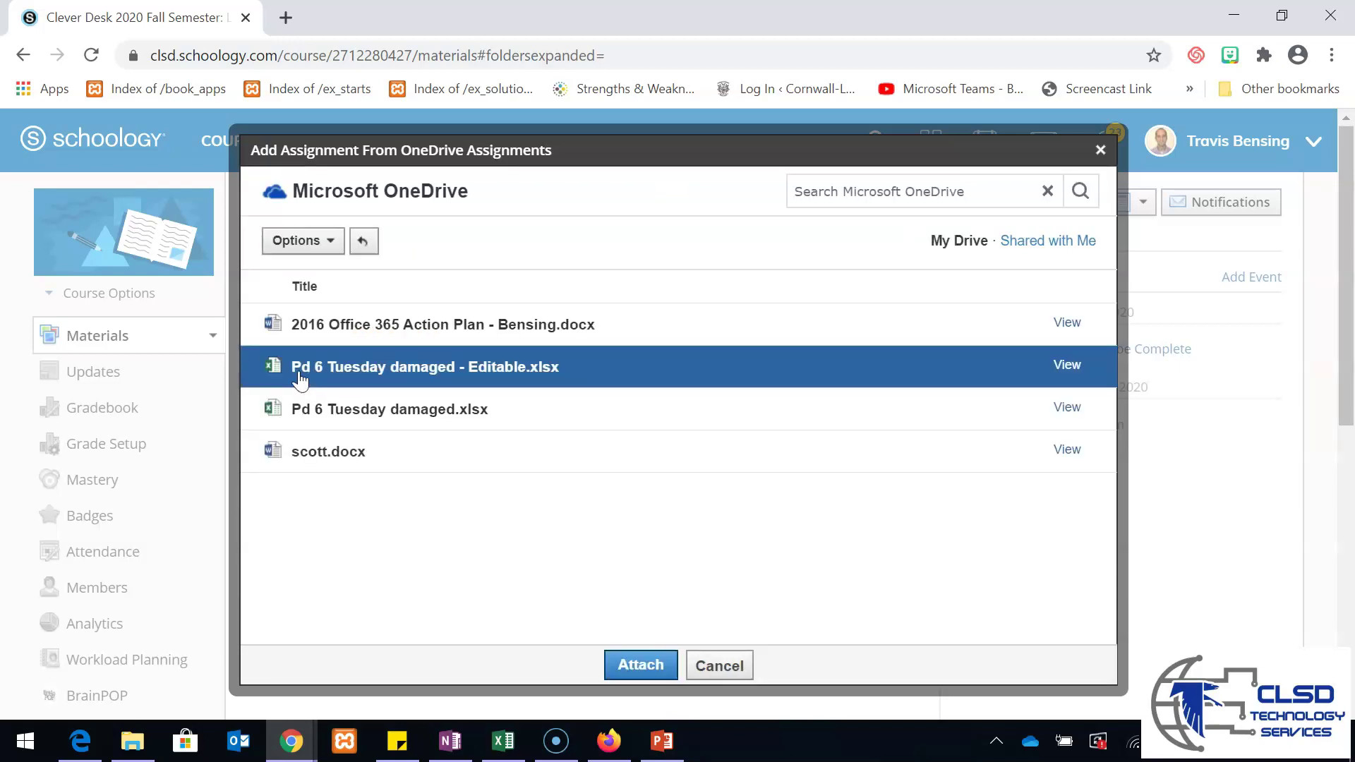
{"action": "left_click", "coordinate": [318, 332]}
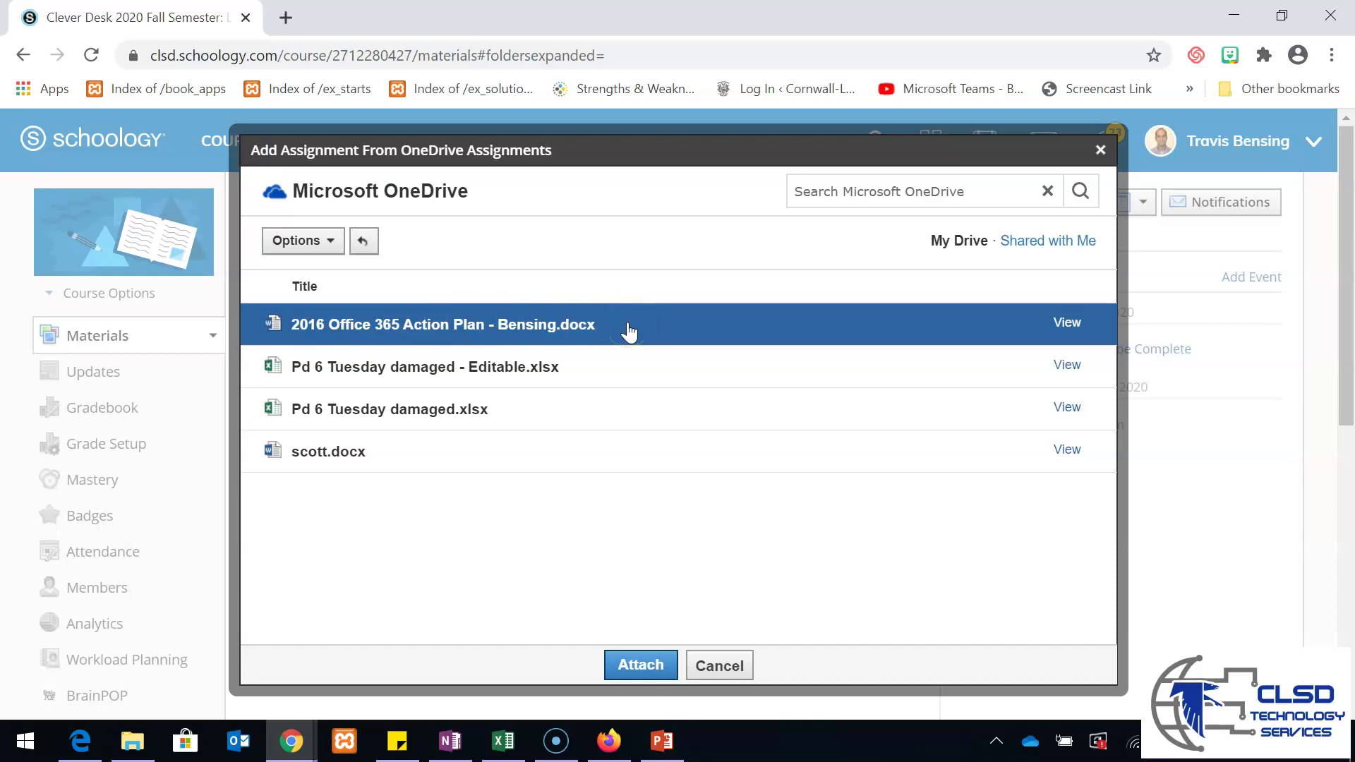
{"action": "left_click", "coordinate": [642, 664]}
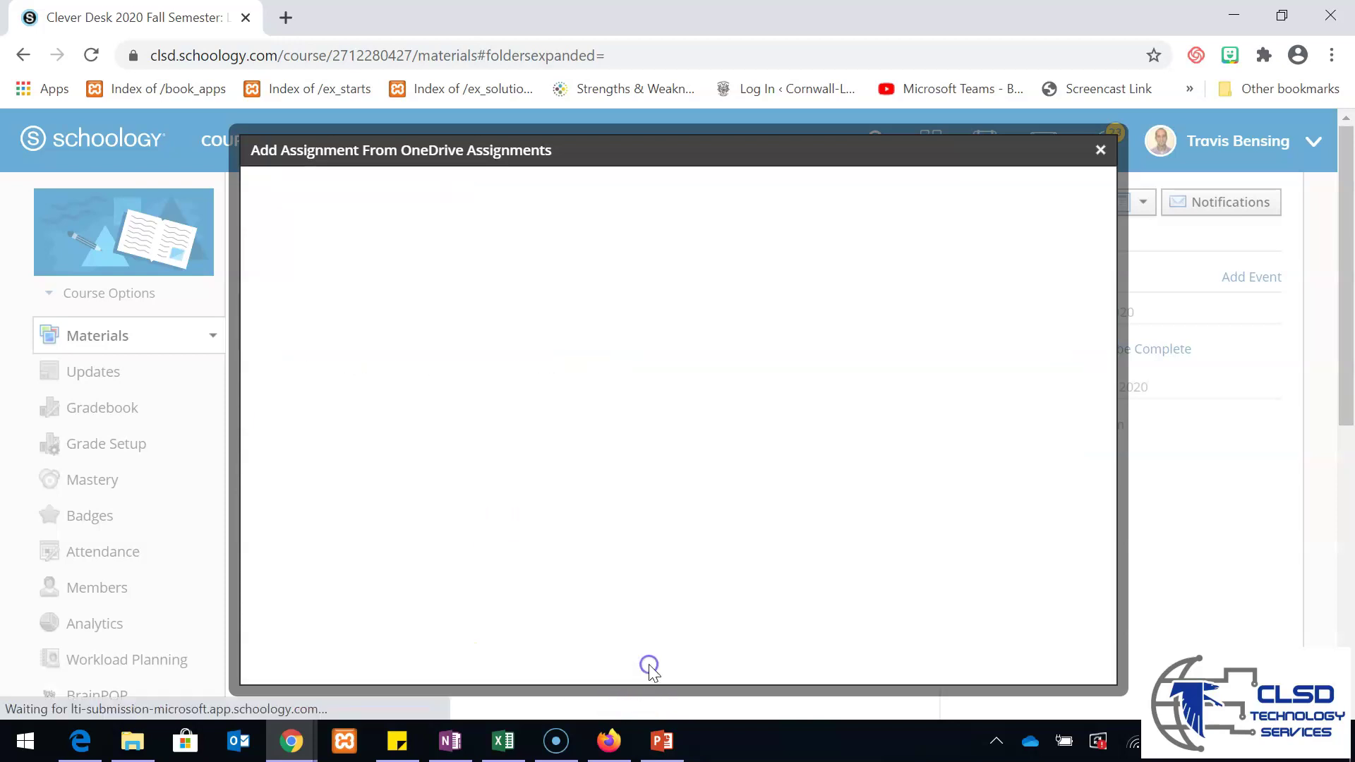
{"action": "left_click", "coordinate": [596, 585]}
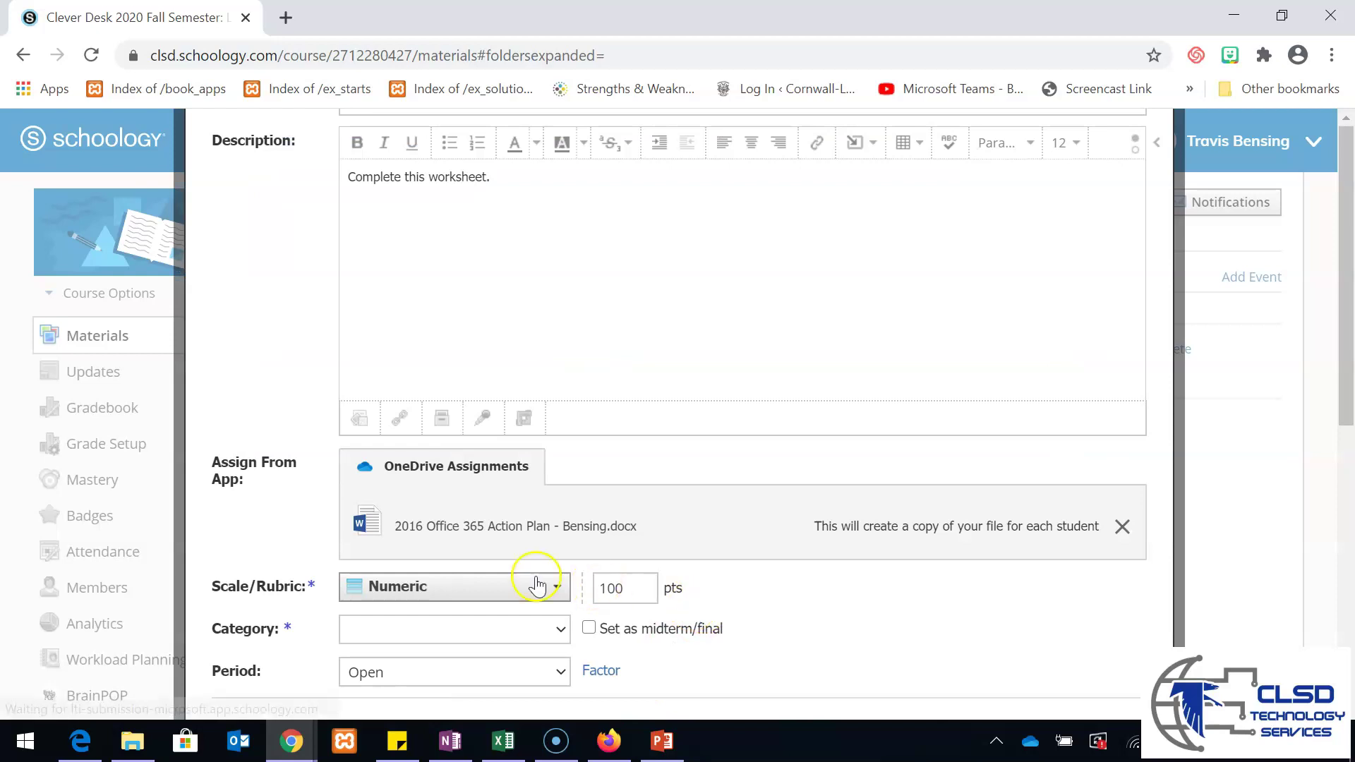
Step: Set the assignment's score to 10 points and its grading category to Assessment
{"action": "left_click_drag", "start_coordinate": [1349, 358], "coordinate": [1344, 428]}
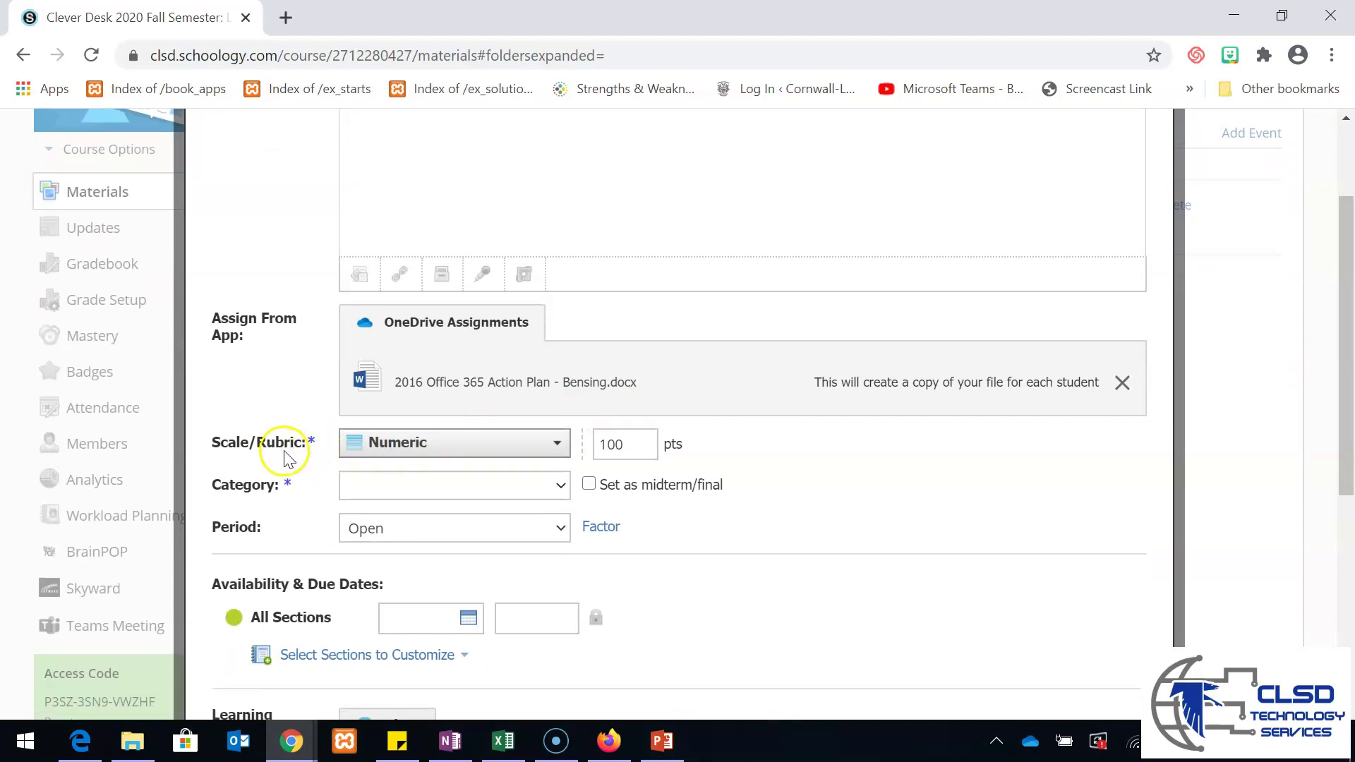
{"action": "left_click", "coordinate": [618, 443]}
{"action": "key", "text": "BackSpace"}
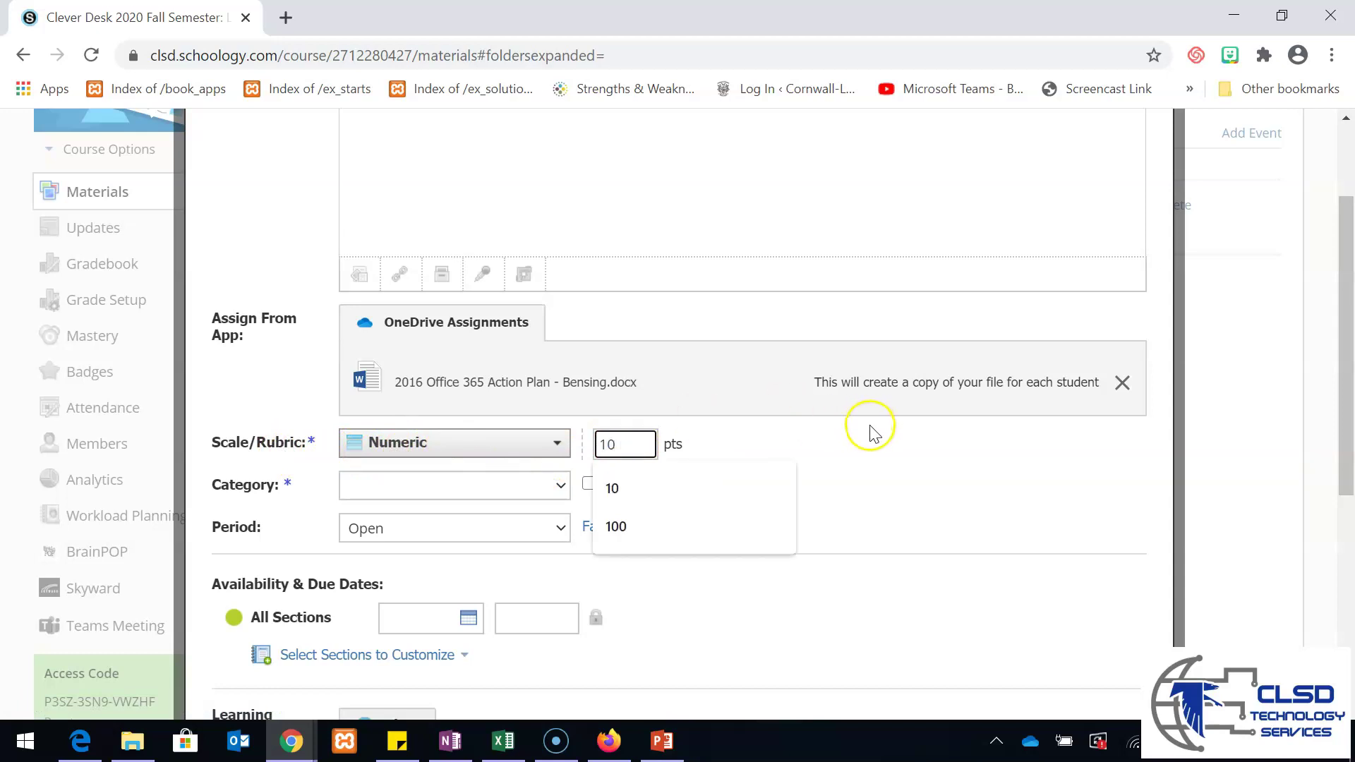
{"action": "left_click", "coordinate": [869, 432]}
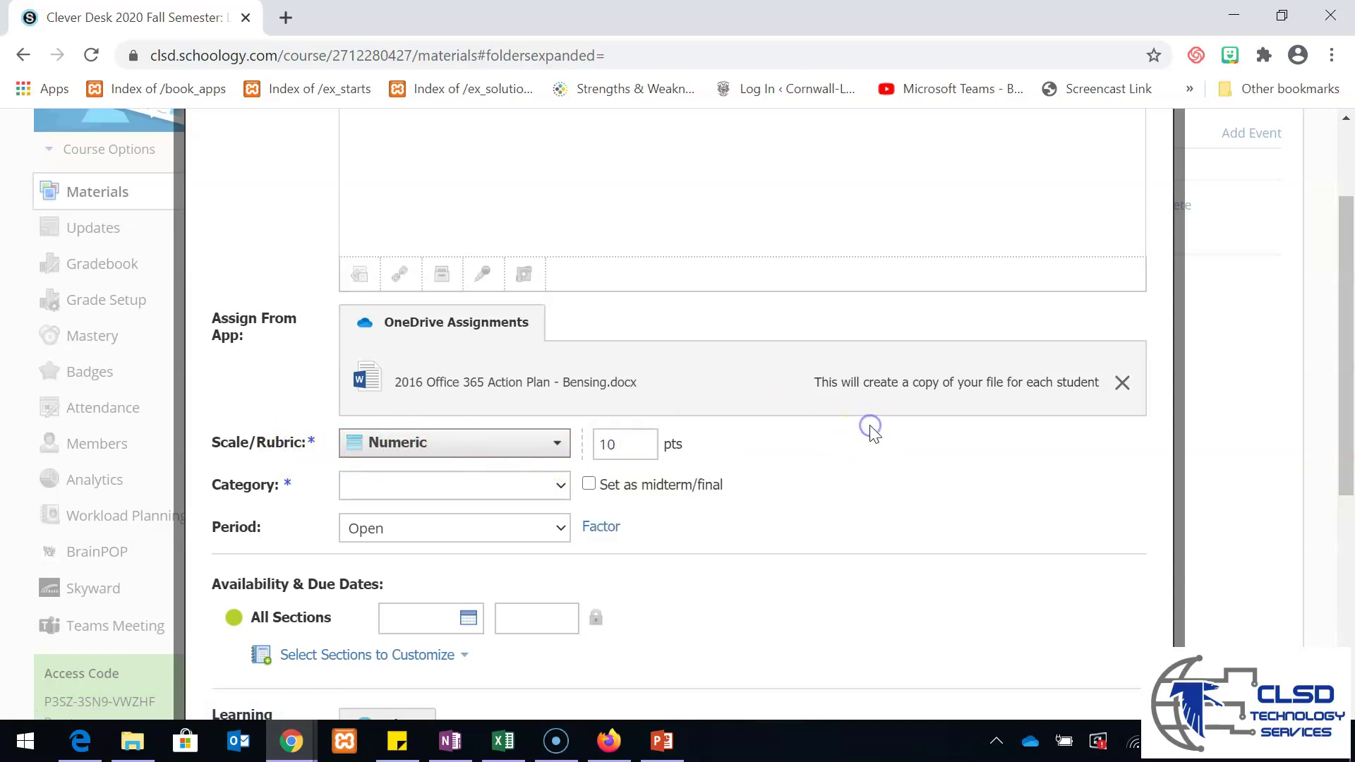
{"action": "left_click", "coordinate": [397, 485]}
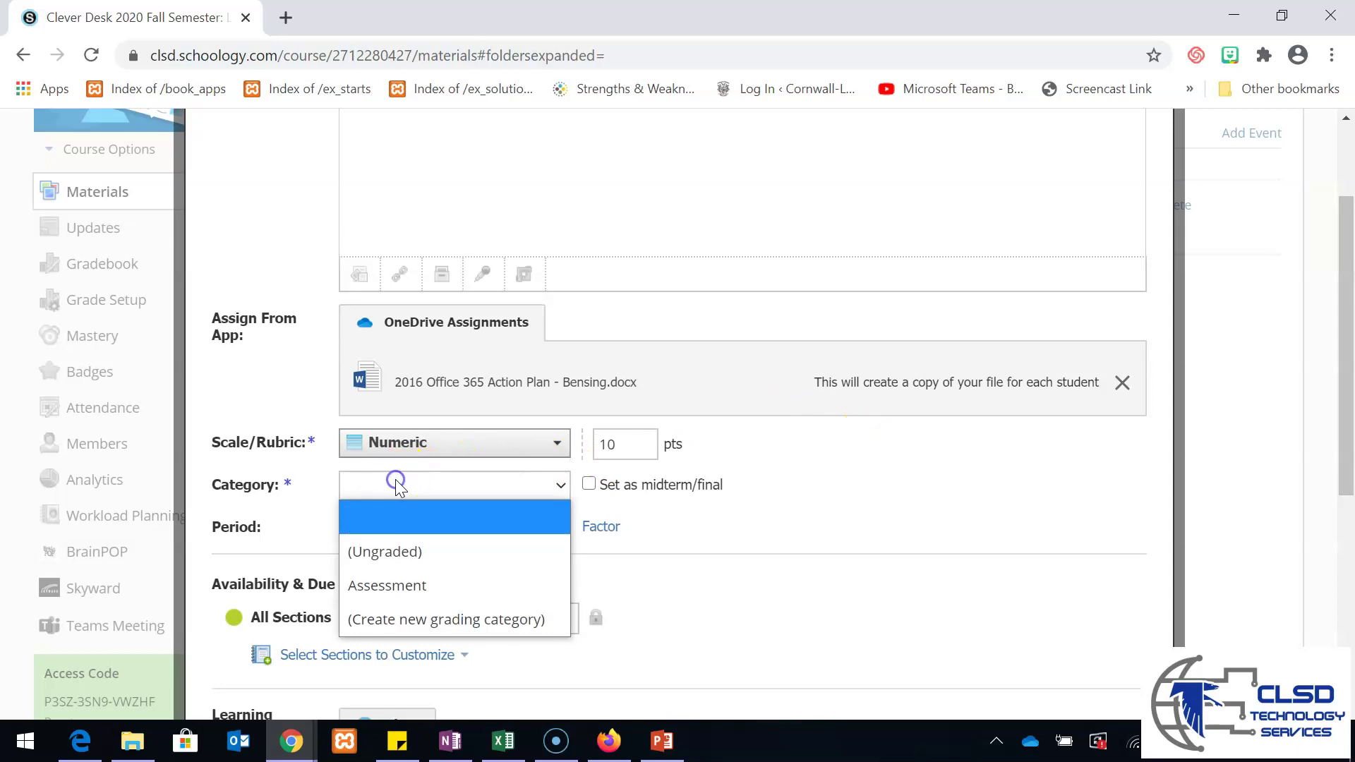
{"action": "left_click", "coordinate": [402, 586]}
{"action": "scroll", "coordinate": [393, 591], "scroll_direction": "up", "scroll_amount": 2}
{"action": "left_click_drag", "start_coordinate": [1345, 388], "coordinate": [1348, 481]}
{"action": "left_click", "coordinate": [776, 475]}
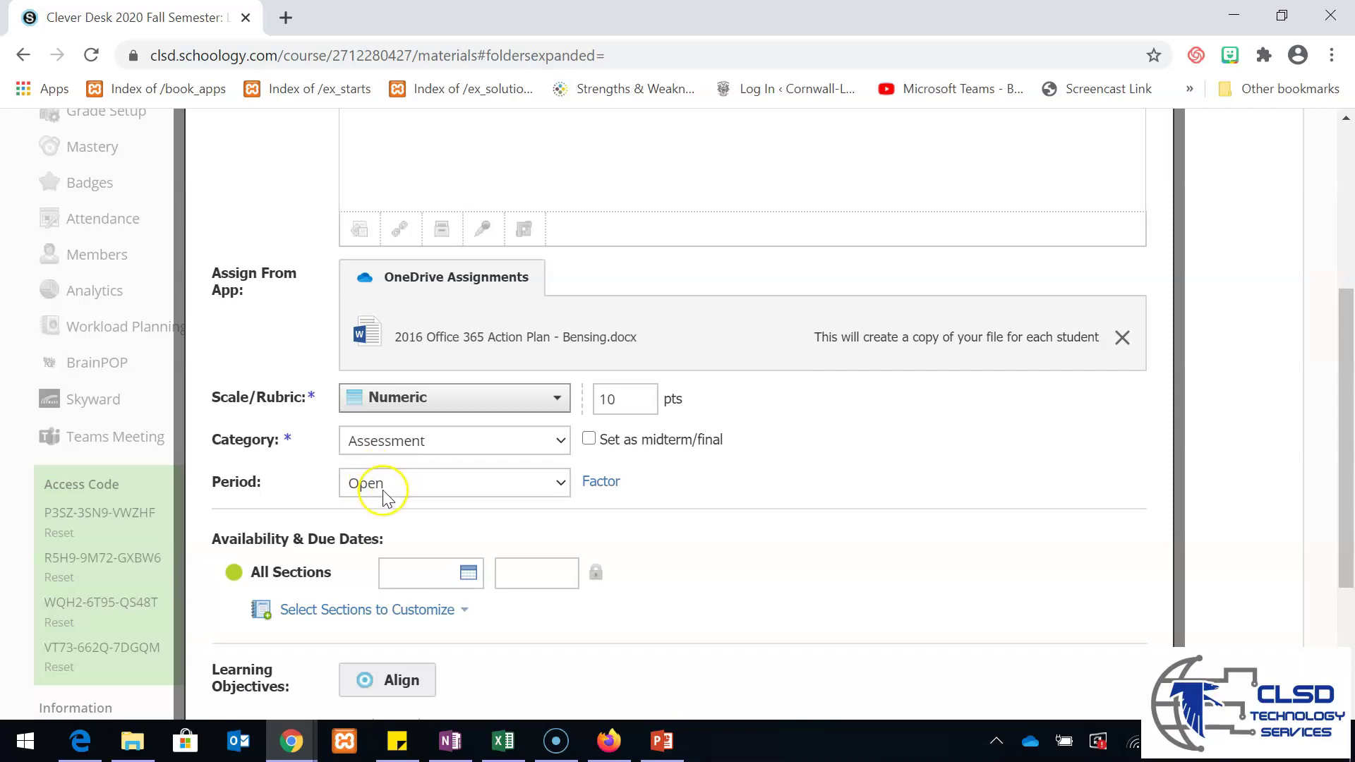
Step: Set the due date for all sections to 8/07/20 and create the assignment
{"action": "scroll", "coordinate": [484, 411], "scroll_direction": "down", "scroll_amount": 2}
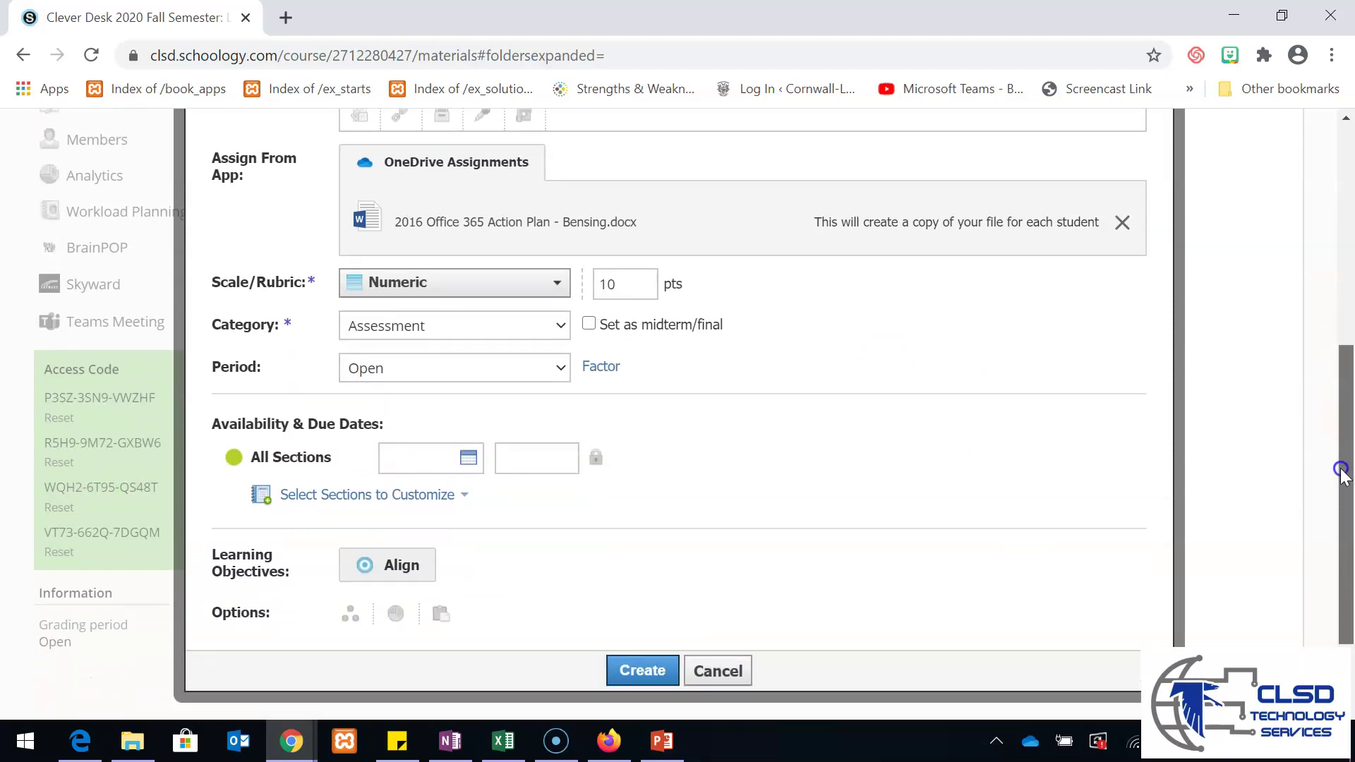
{"action": "left_click", "coordinate": [468, 452]}
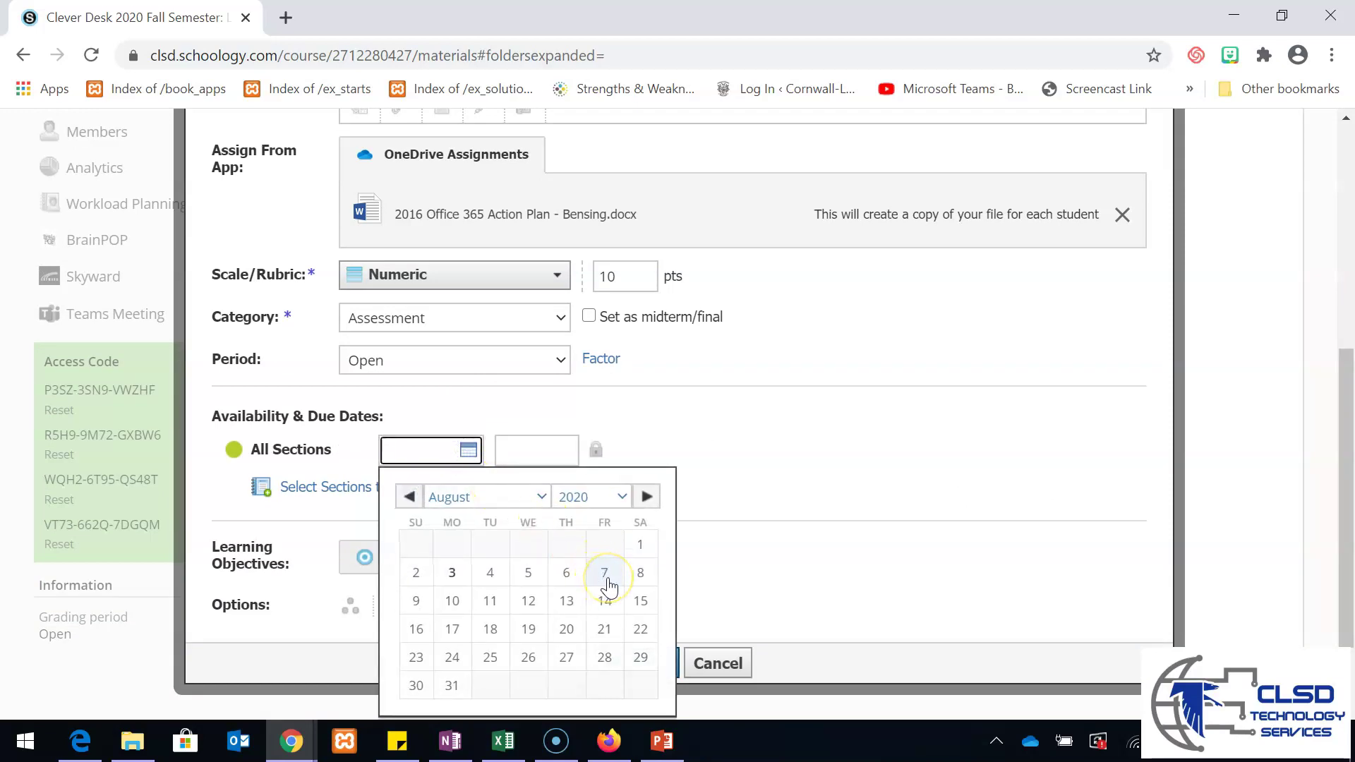
{"action": "scroll", "coordinate": [608, 587], "scroll_direction": "up", "scroll_amount": 4}
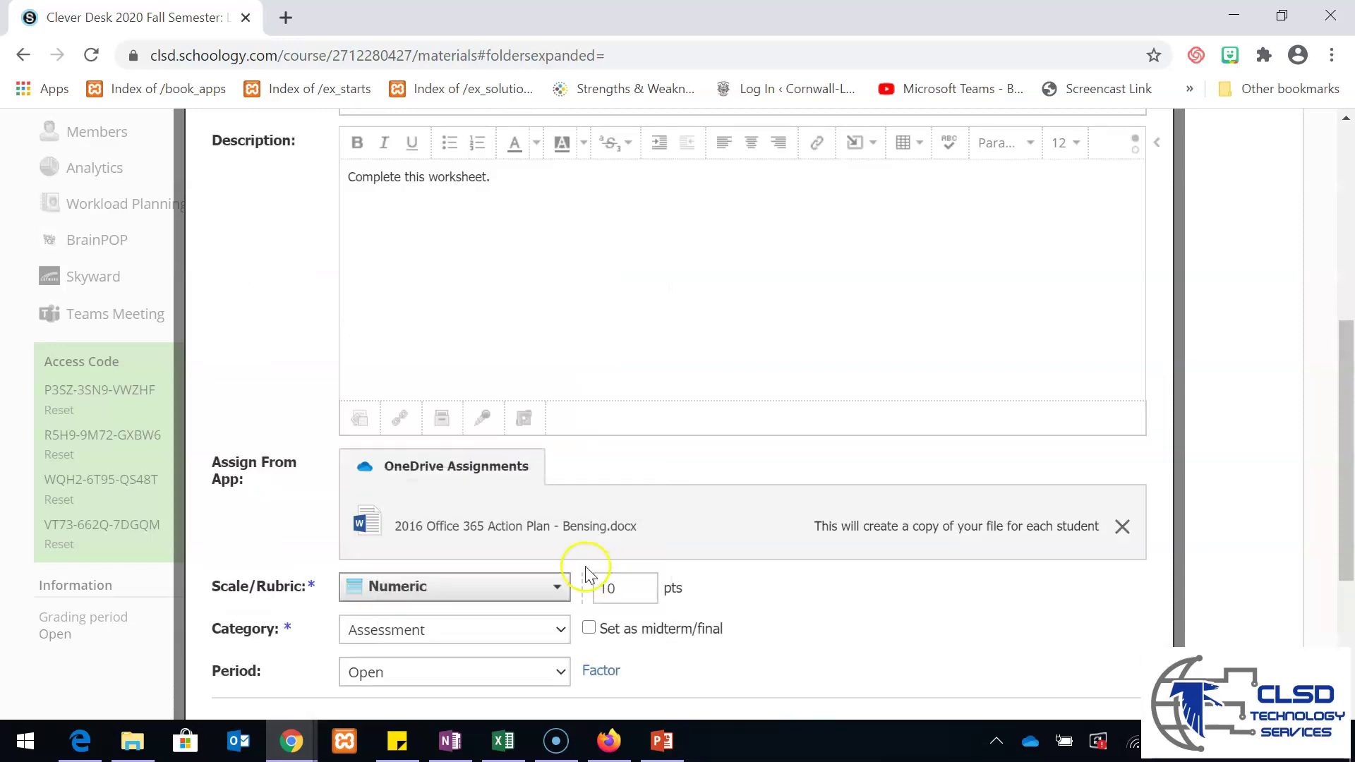
{"action": "left_click_drag", "start_coordinate": [1346, 368], "coordinate": [1348, 505]}
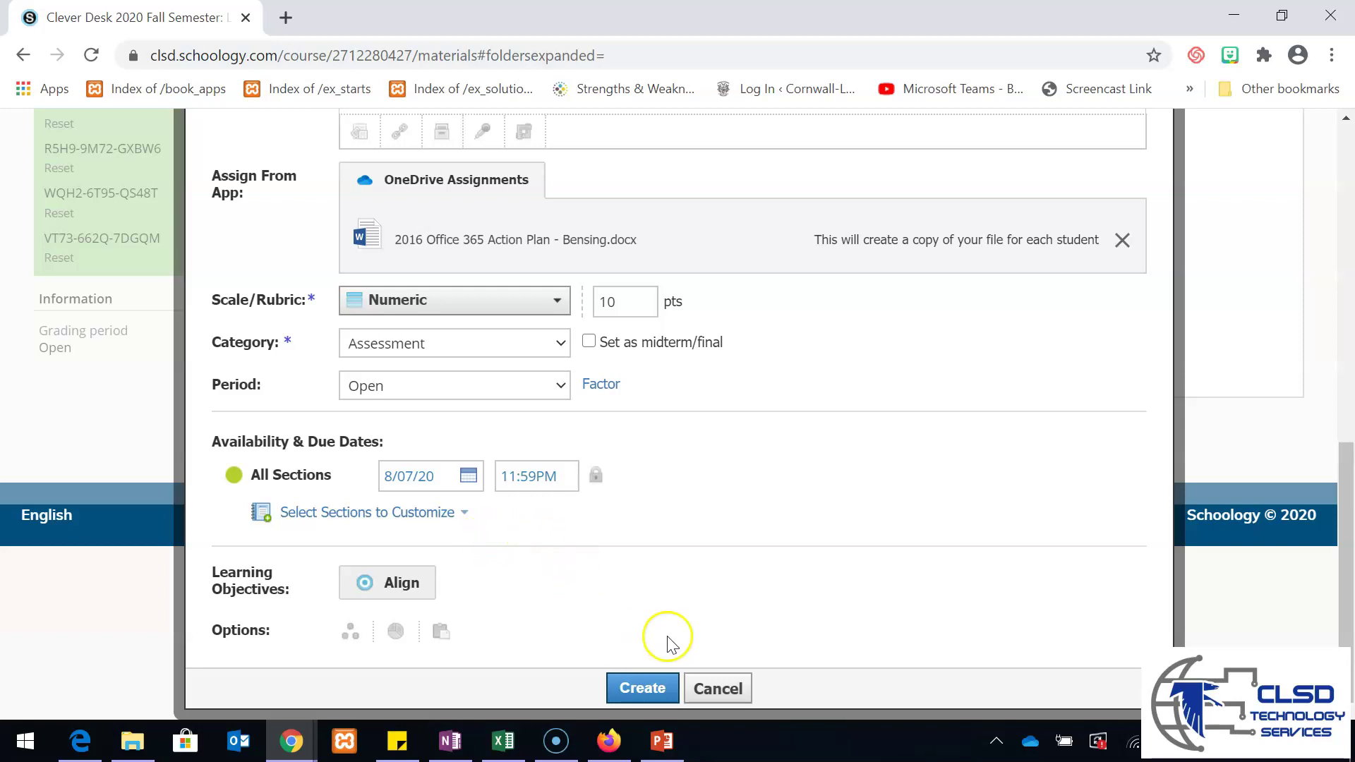
{"action": "left_click", "coordinate": [642, 689]}
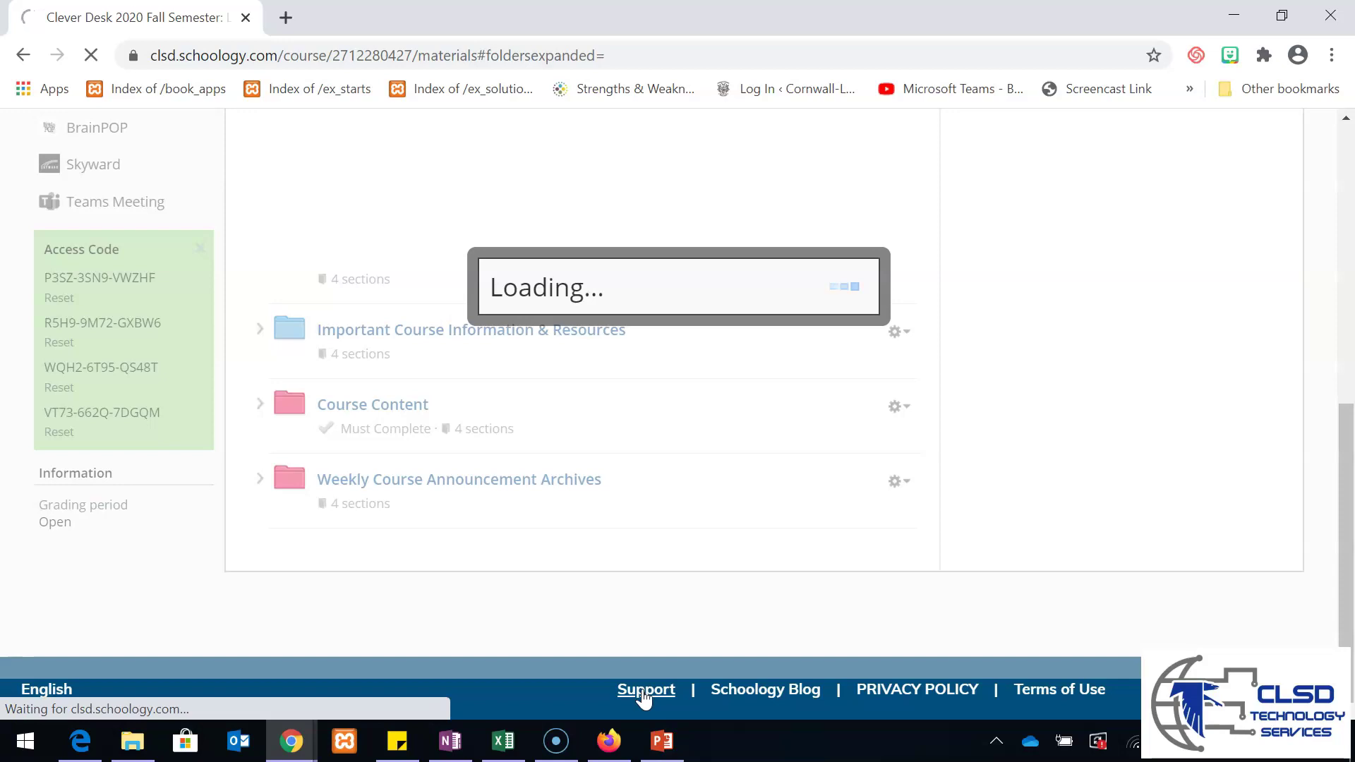
Step: Open OneDrive Sample Assignment from the course materials and review its description, attached document and section choices
{"action": "left_click_drag", "start_coordinate": [1347, 540], "coordinate": [1346, 276]}
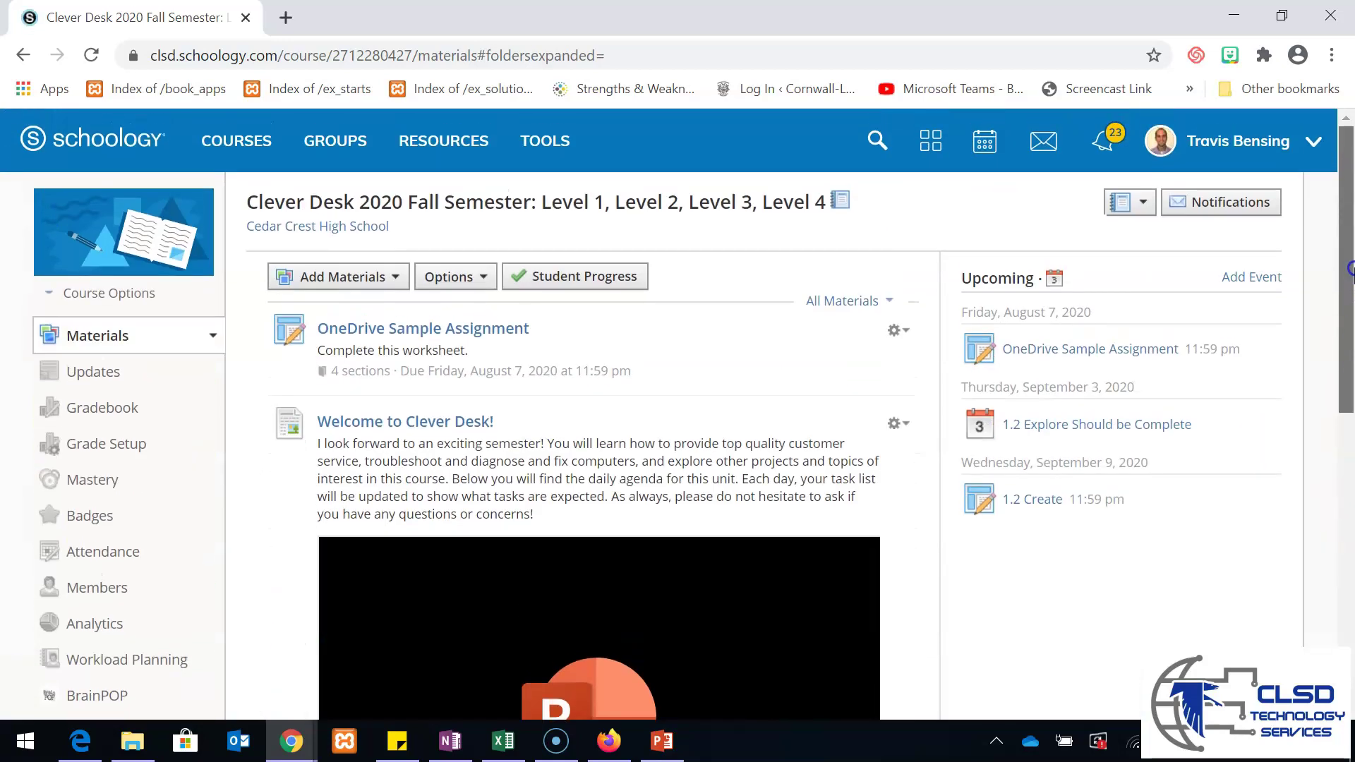
{"action": "left_click", "coordinate": [370, 330]}
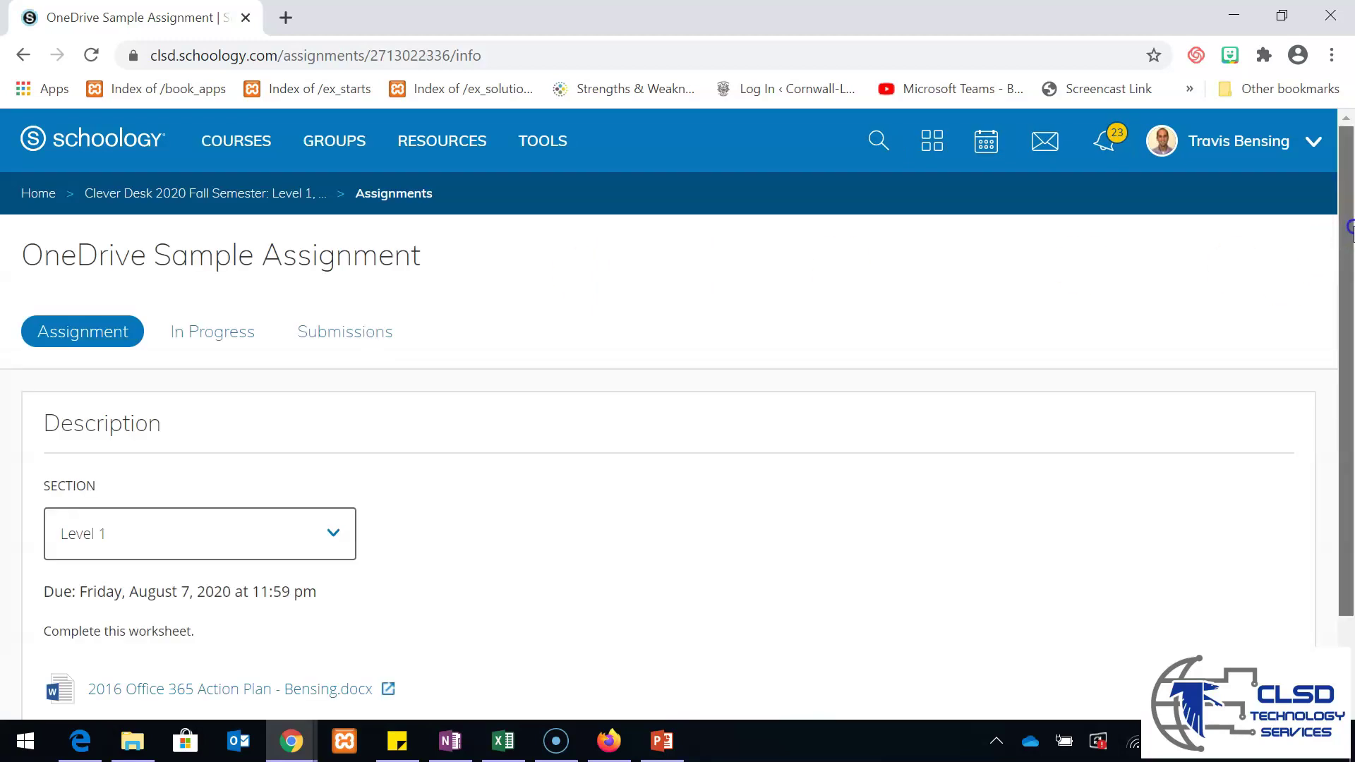
{"action": "scroll", "coordinate": [1348, 282], "scroll_direction": "down", "scroll_amount": 2}
{"action": "left_click_drag", "start_coordinate": [1349, 290], "coordinate": [1350, 302]}
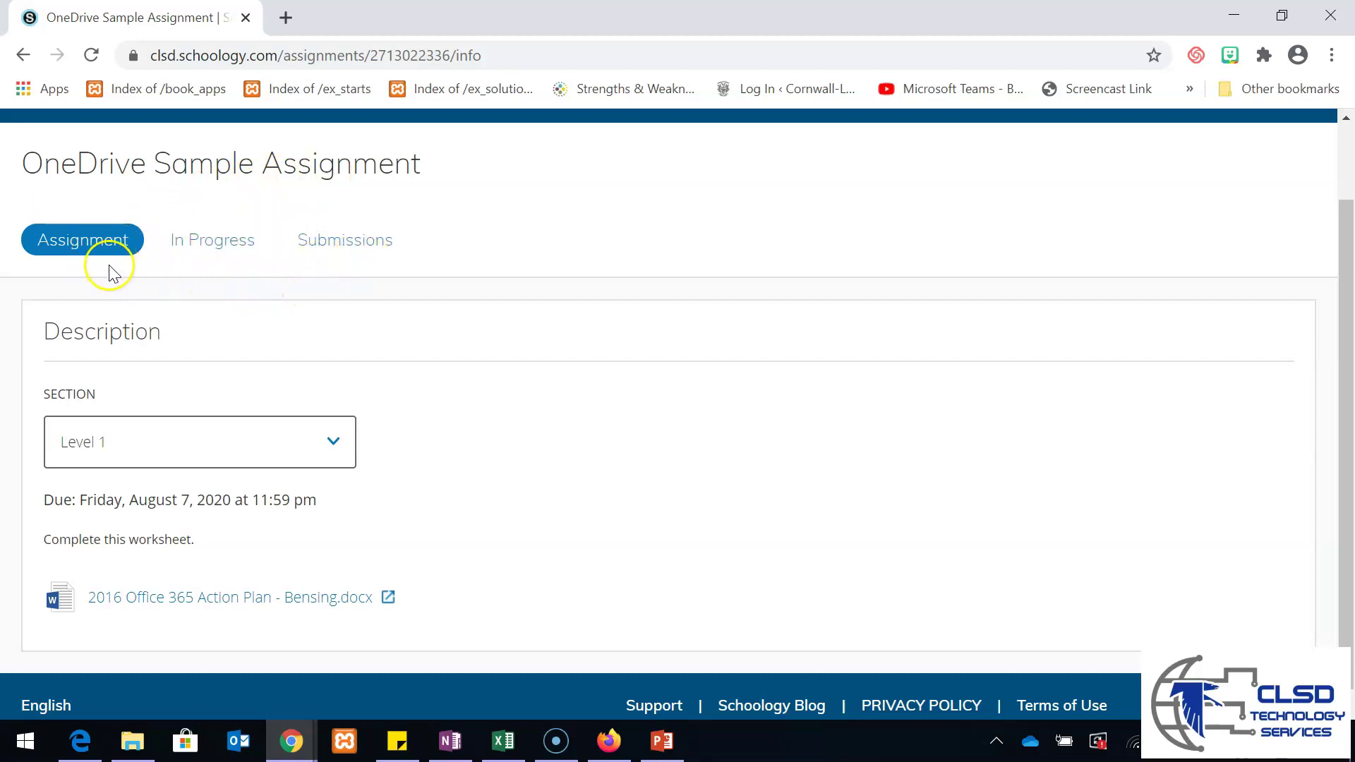
{"action": "left_click", "coordinate": [102, 455]}
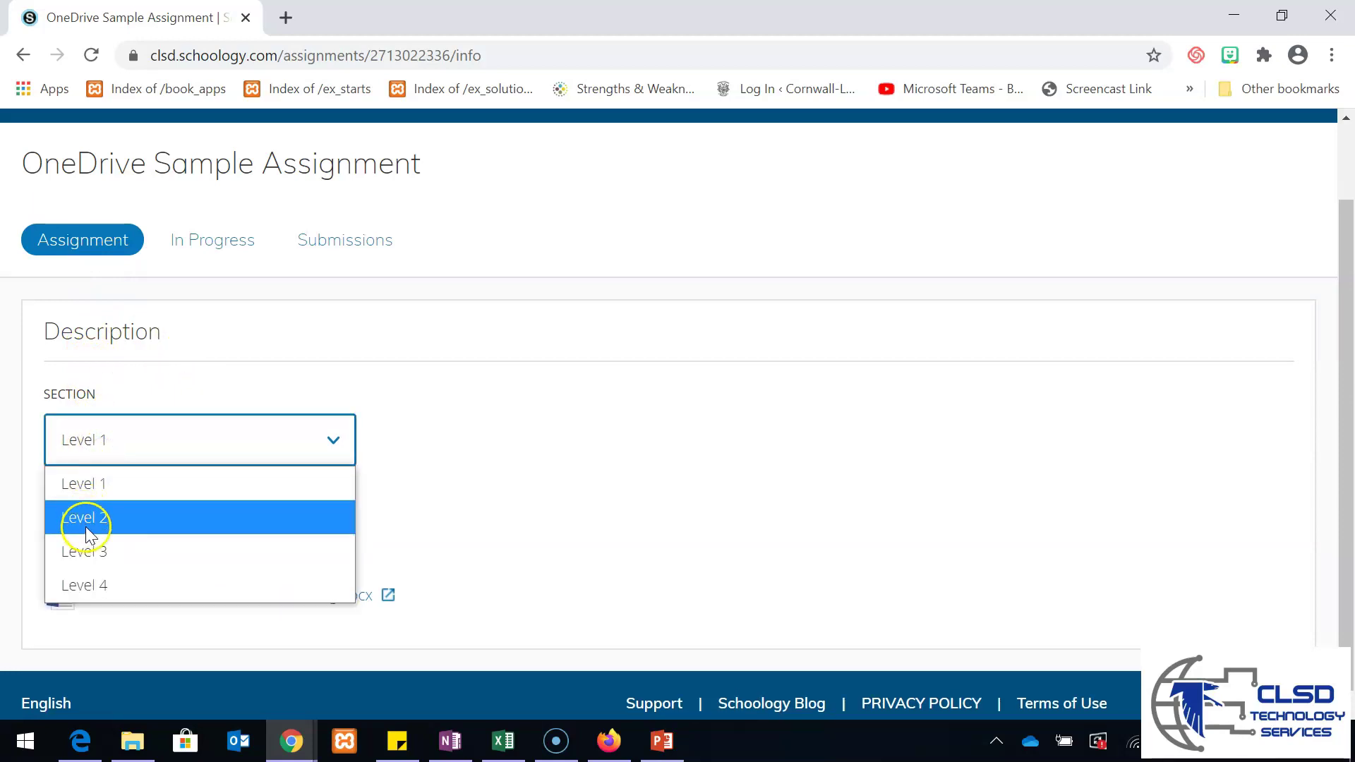
{"action": "left_click", "coordinate": [447, 466]}
Step: Examine the assignment's In Progress view for Level 1, comparing it with the original document on the Assignment page
{"action": "left_click", "coordinate": [236, 243]}
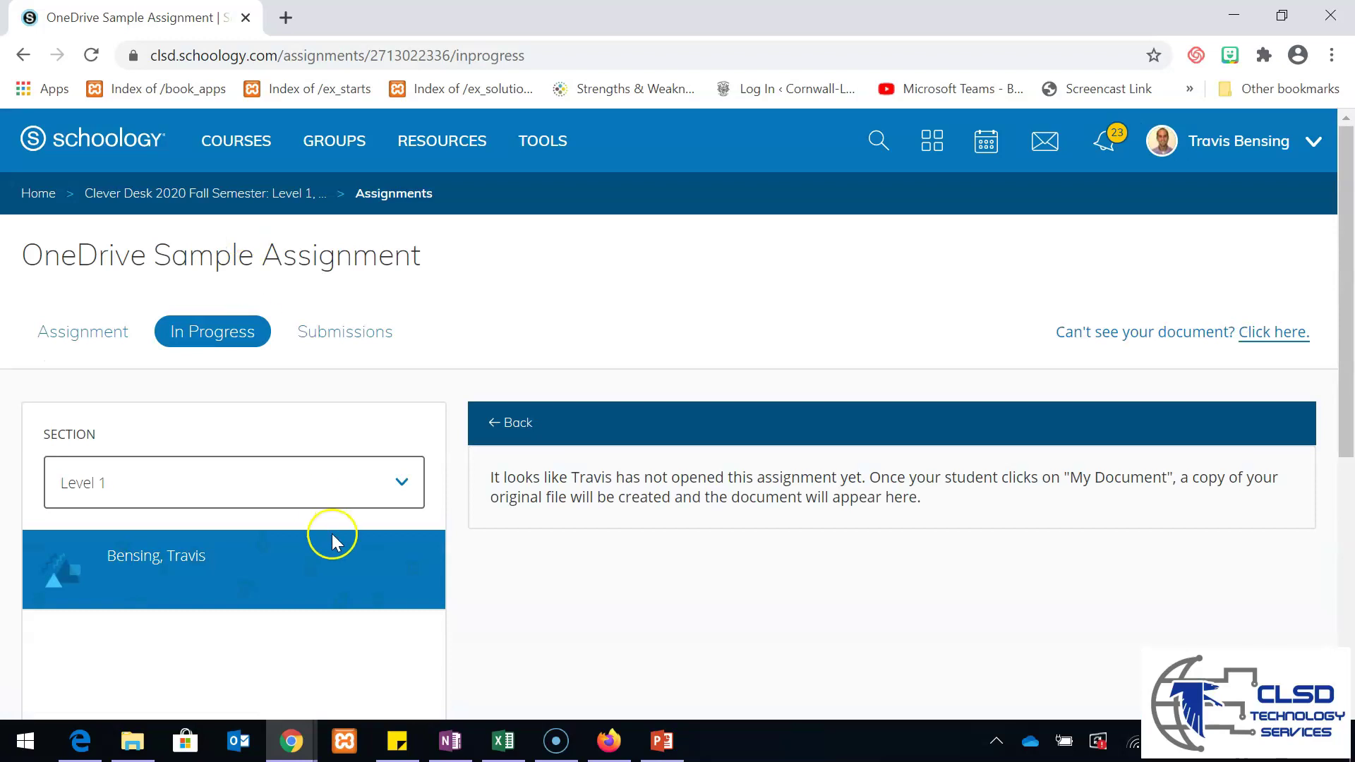
{"action": "left_click_drag", "start_coordinate": [1349, 324], "coordinate": [1349, 374]}
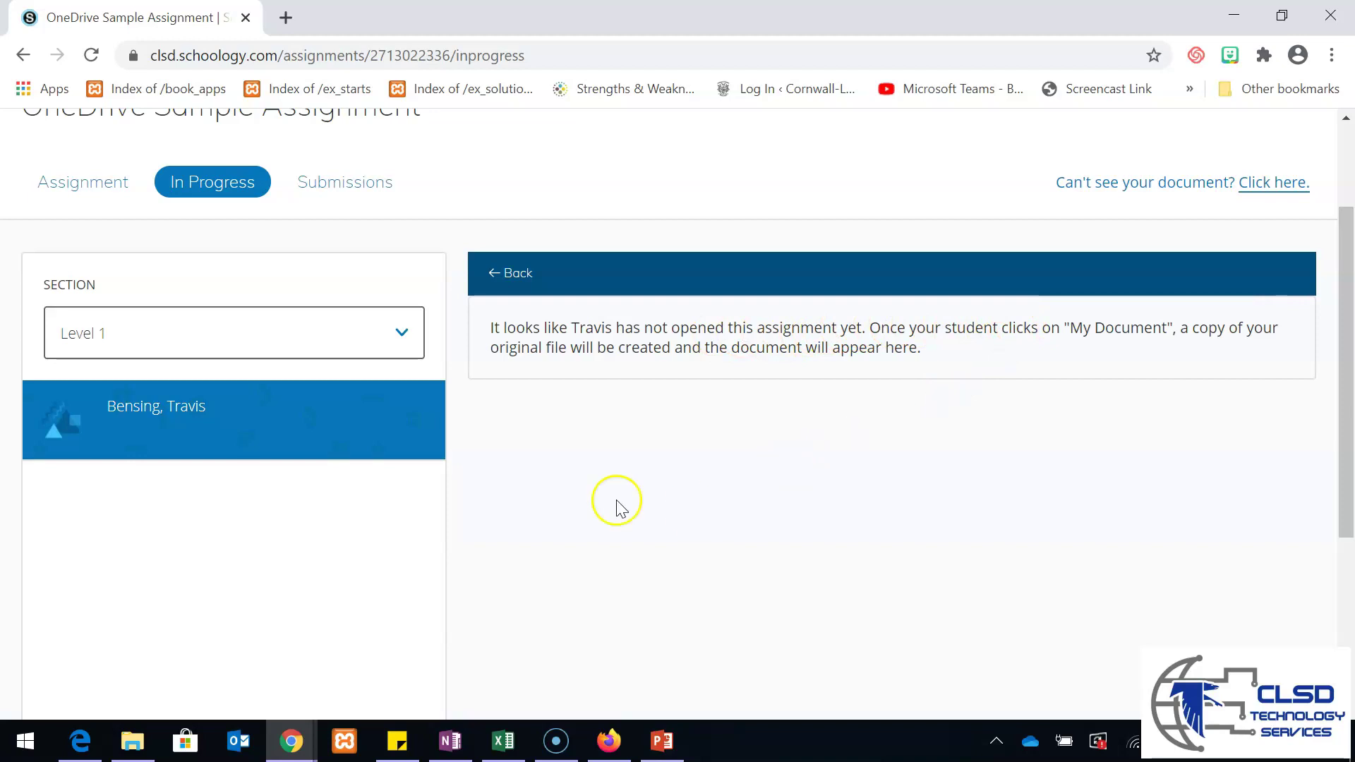
{"action": "left_click", "coordinate": [107, 200]}
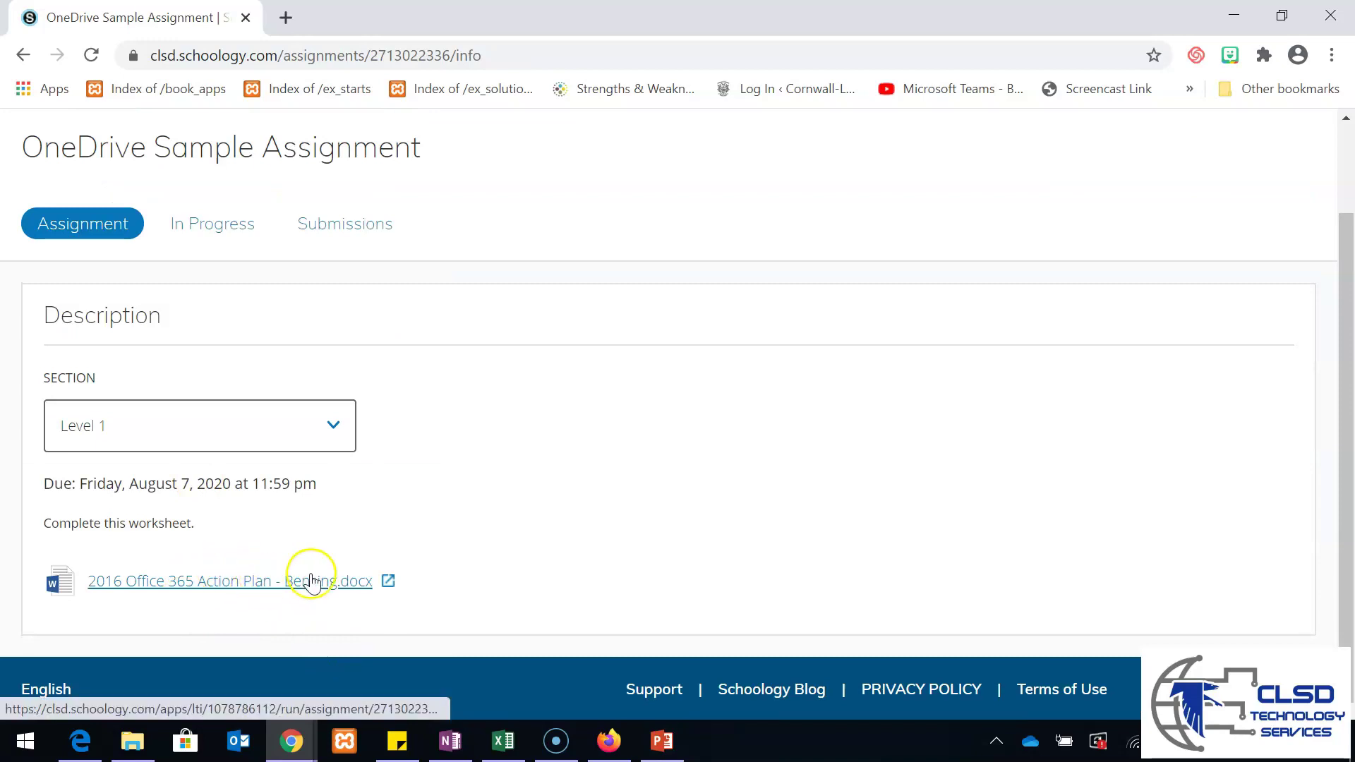
{"action": "left_click", "coordinate": [191, 245]}
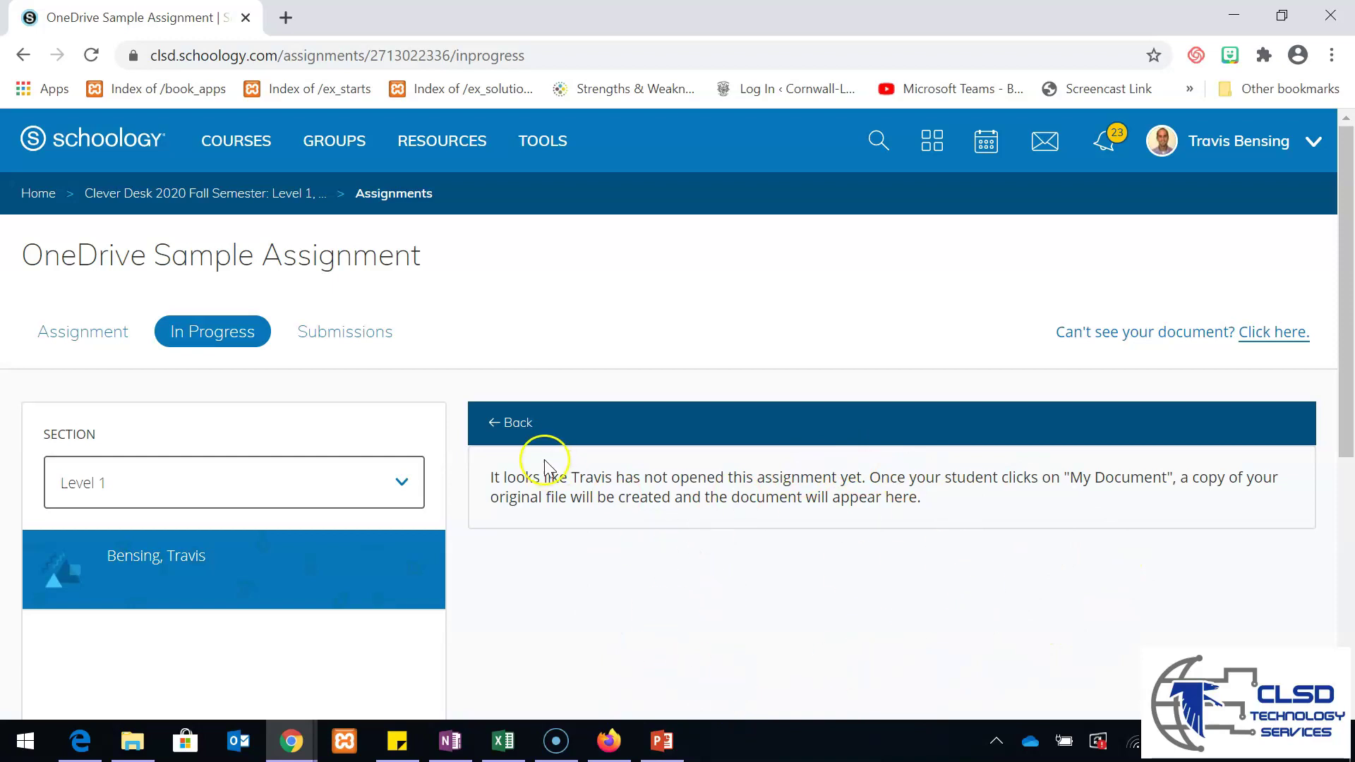
Step: Examine the assignment's Submissions view for Level 1, including its section and filter choices
{"action": "left_click", "coordinate": [370, 350]}
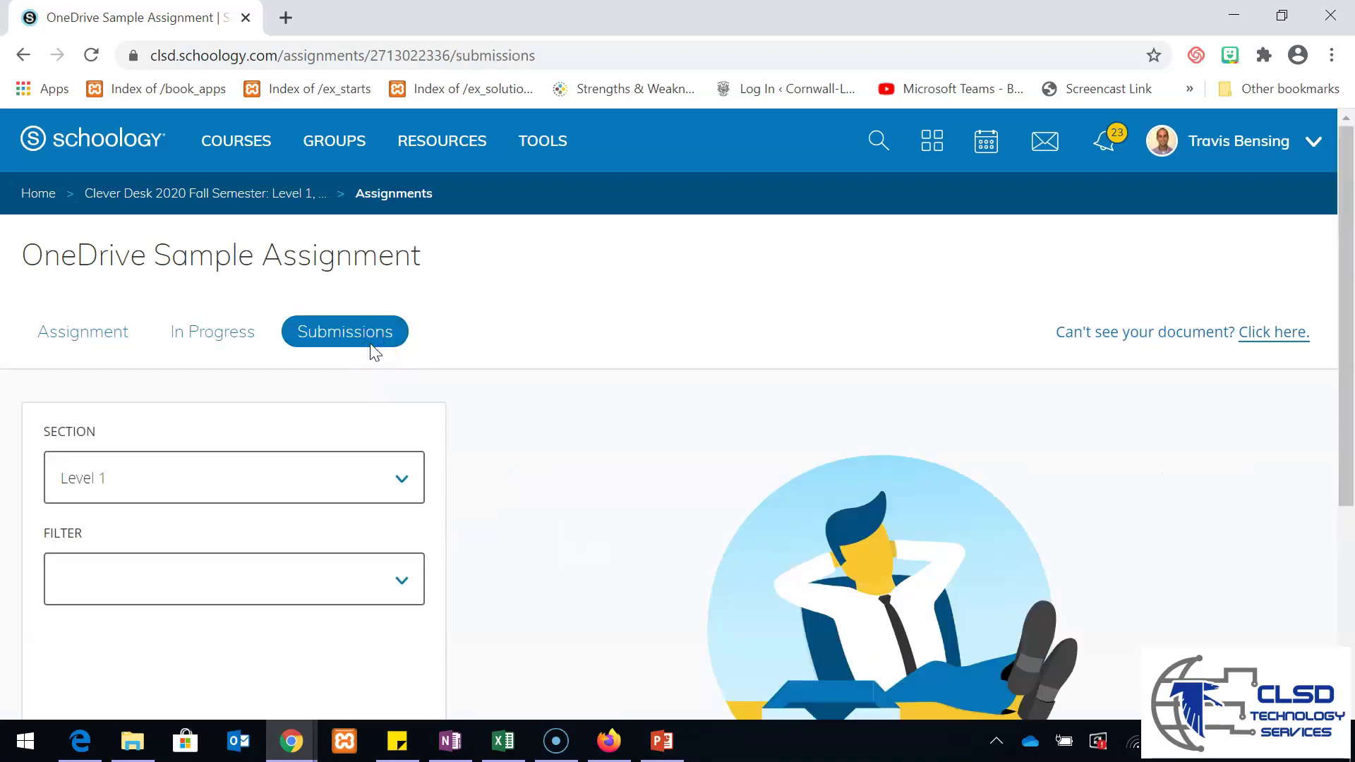
{"action": "left_click_drag", "start_coordinate": [1346, 324], "coordinate": [1350, 407]}
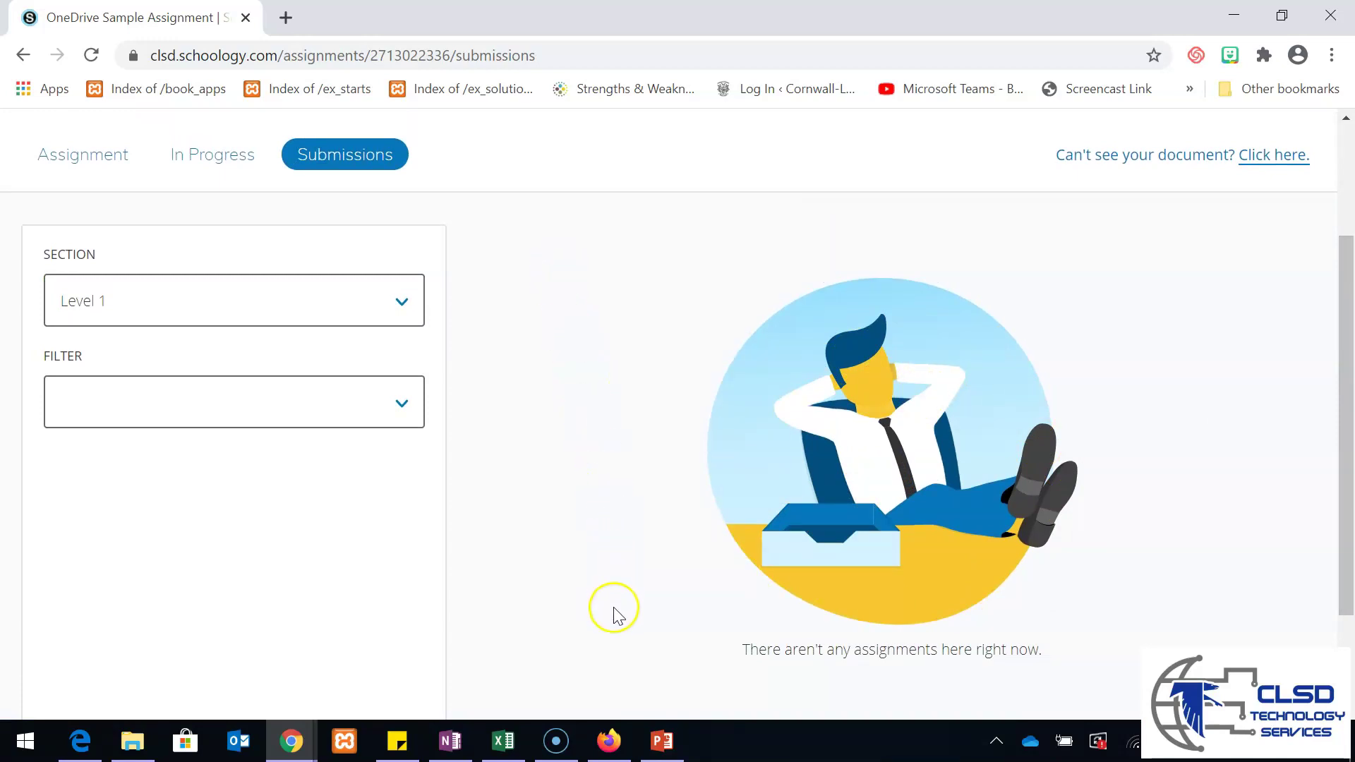
{"action": "left_click_drag", "start_coordinate": [1345, 440], "coordinate": [1345, 391]}
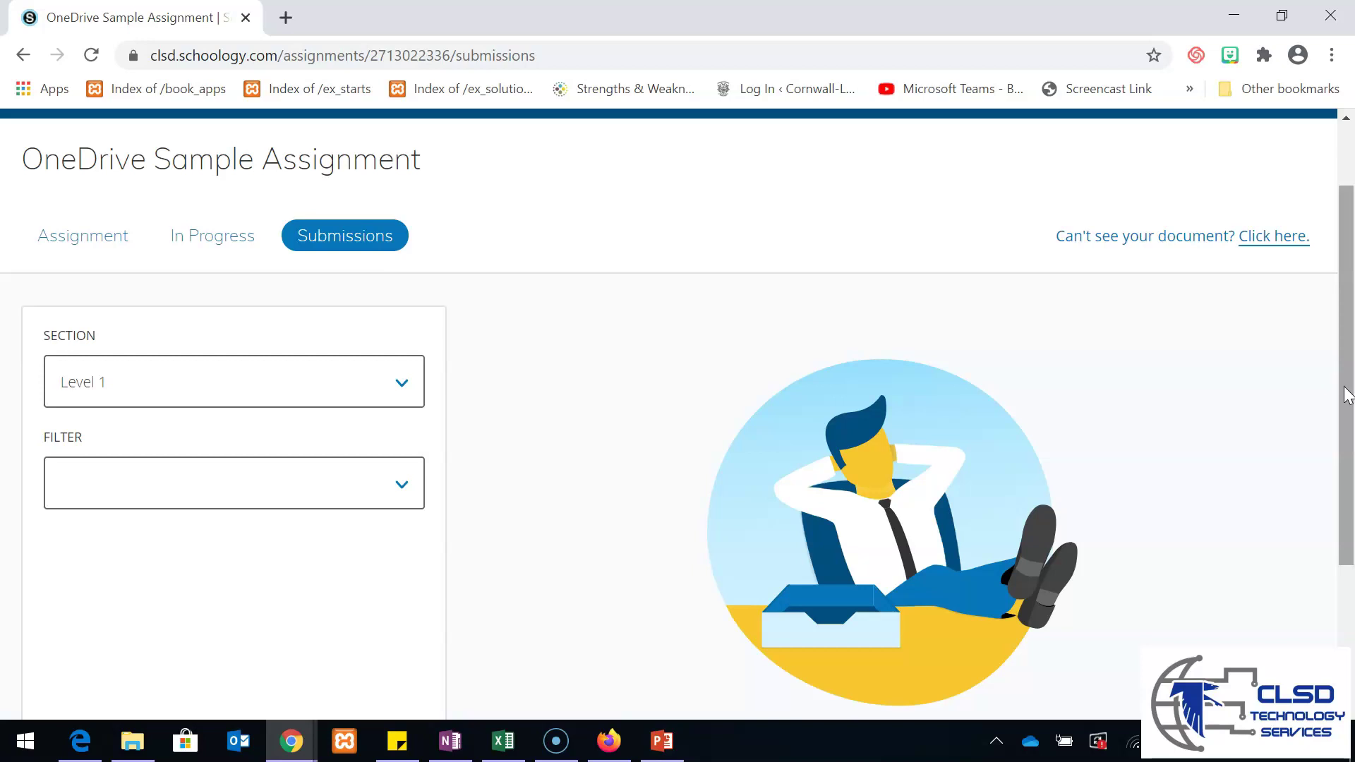
{"action": "left_click", "coordinate": [882, 435]}
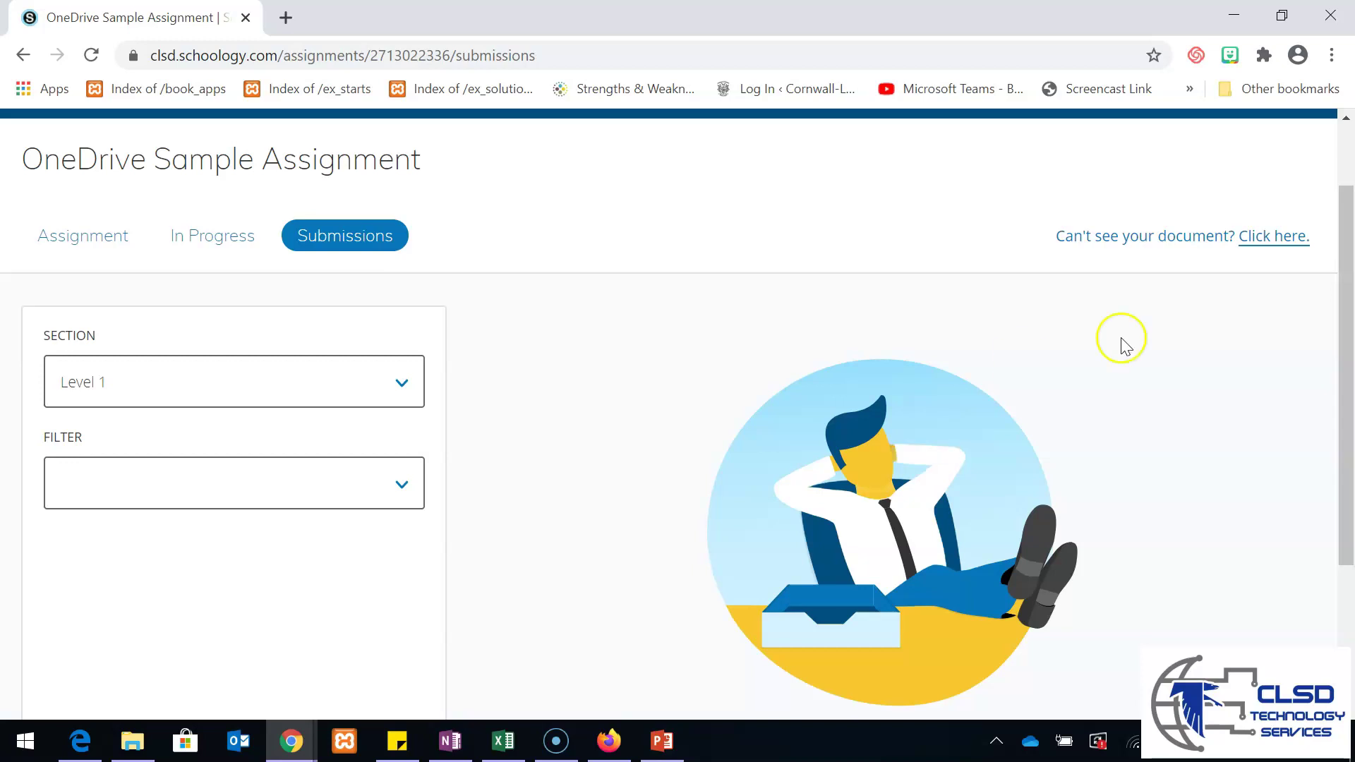
{"action": "left_click", "coordinate": [1341, 318]}
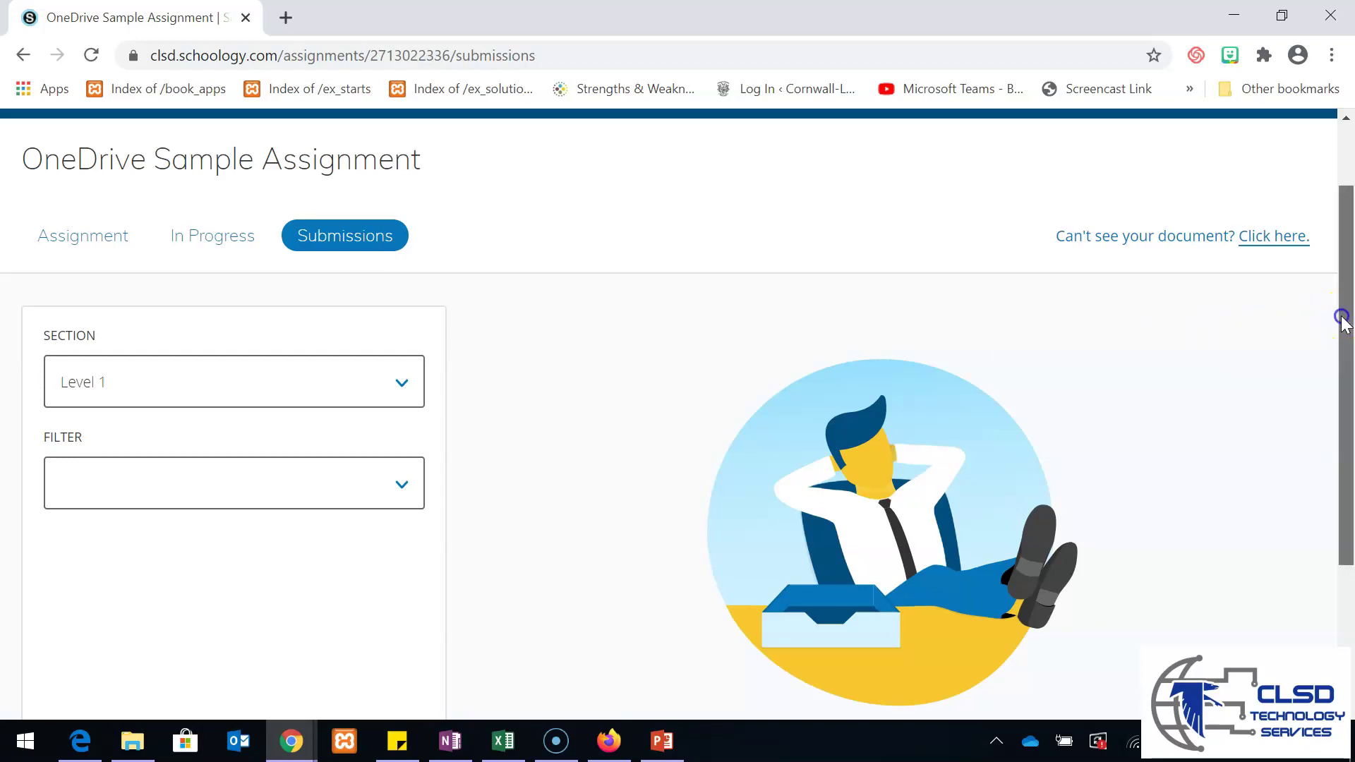
{"action": "left_click_drag", "start_coordinate": [1341, 318], "coordinate": [1321, 278]}
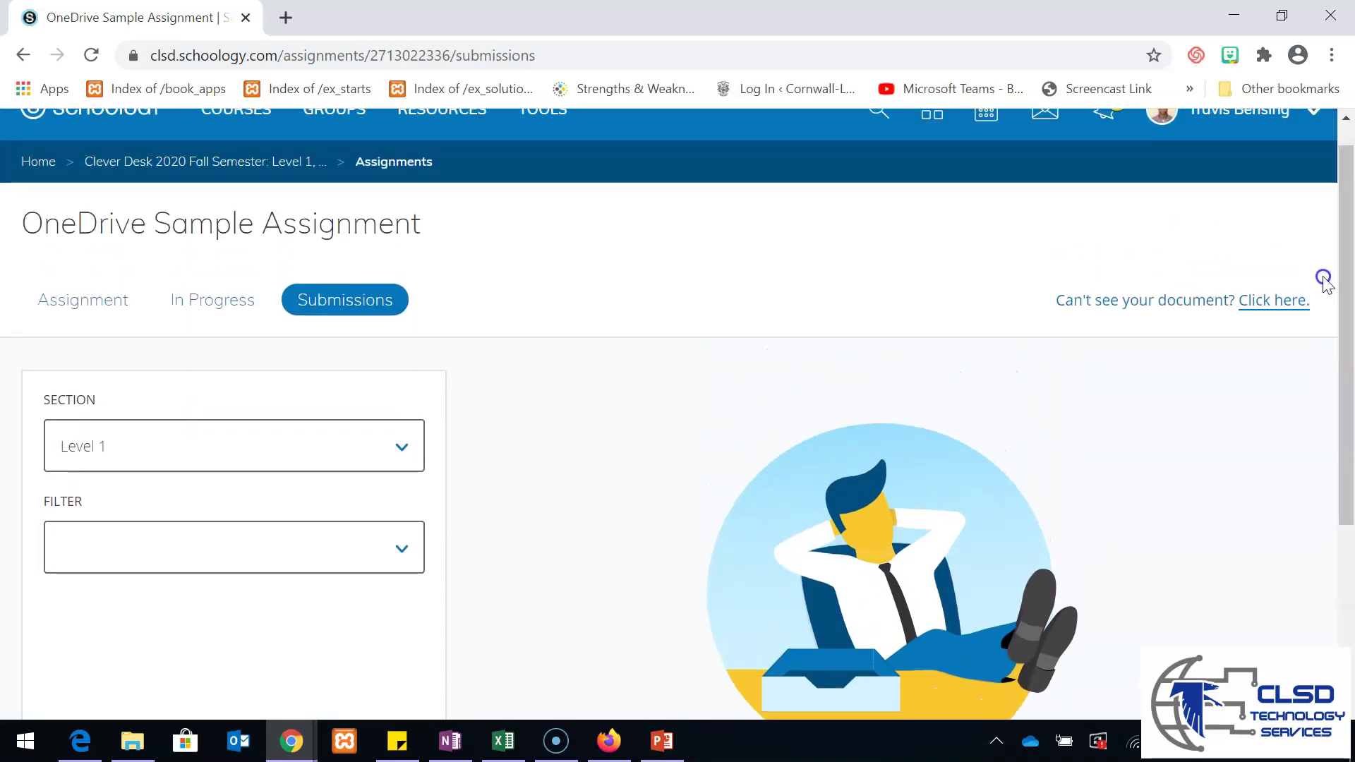